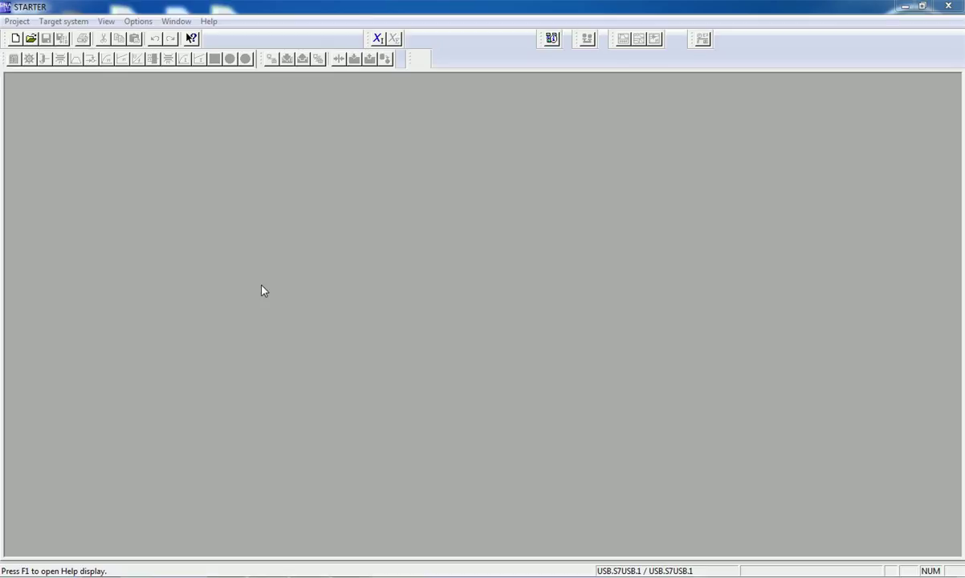
Step: Create a new empty project named 'Autorev new'
left_click(17, 21)
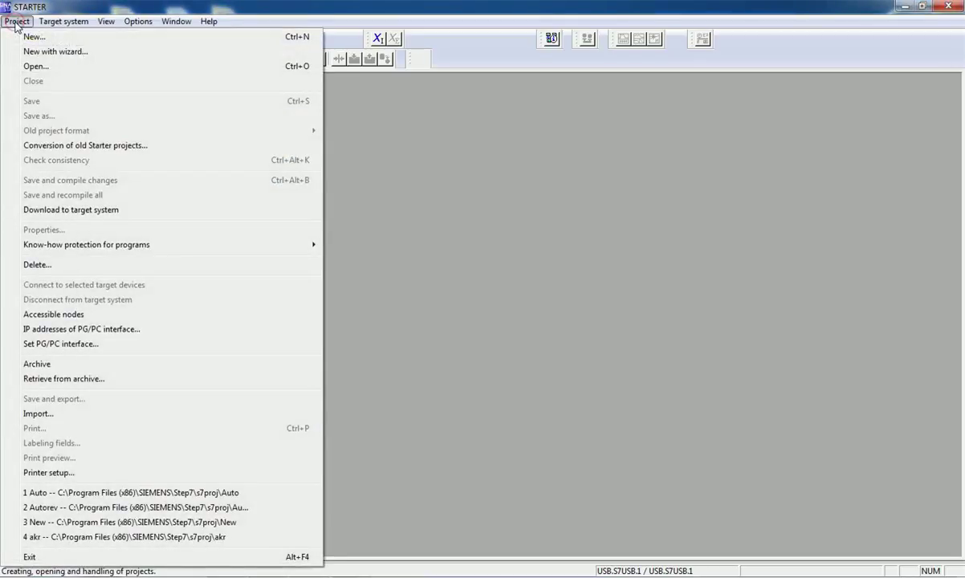
left_click(33, 37)
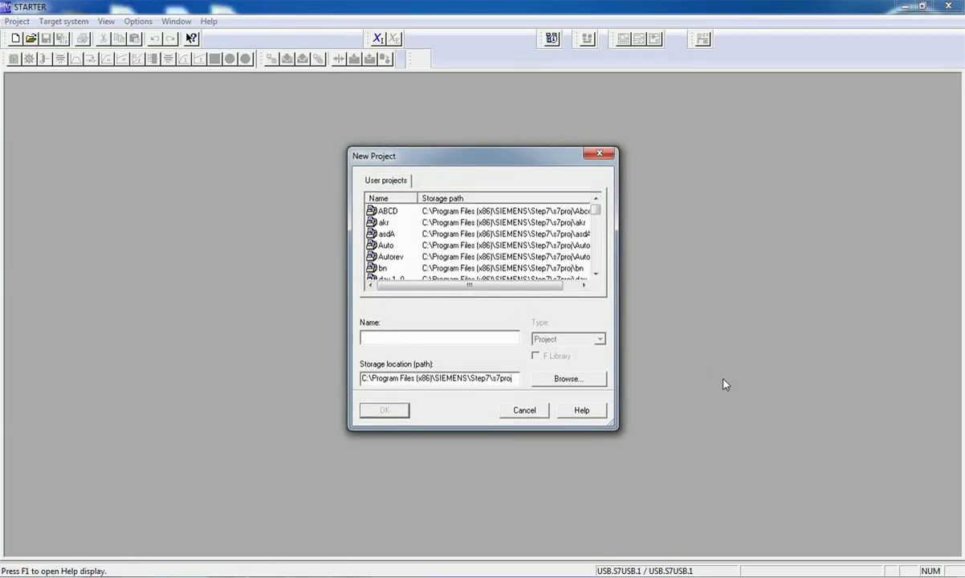
type("Autorev new")
left_click(385, 412)
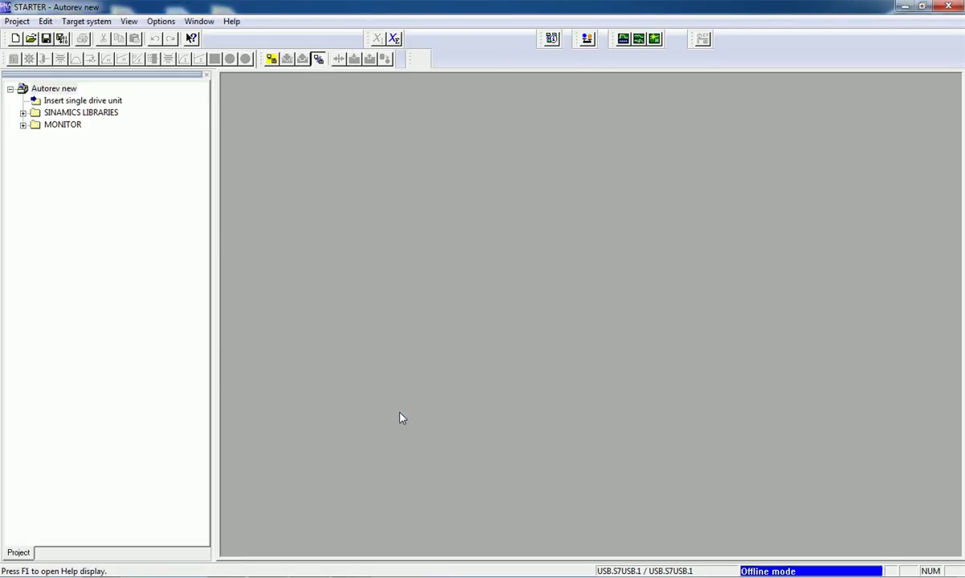
Step: In the Autorev new project tree, start inserting a single drive unit
left_click(154, 208)
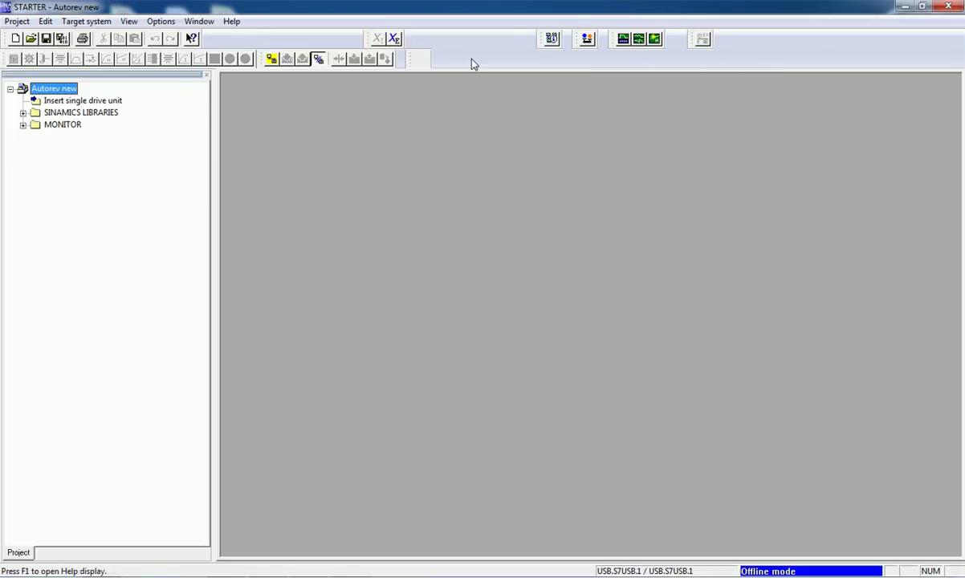
left_click(135, 124)
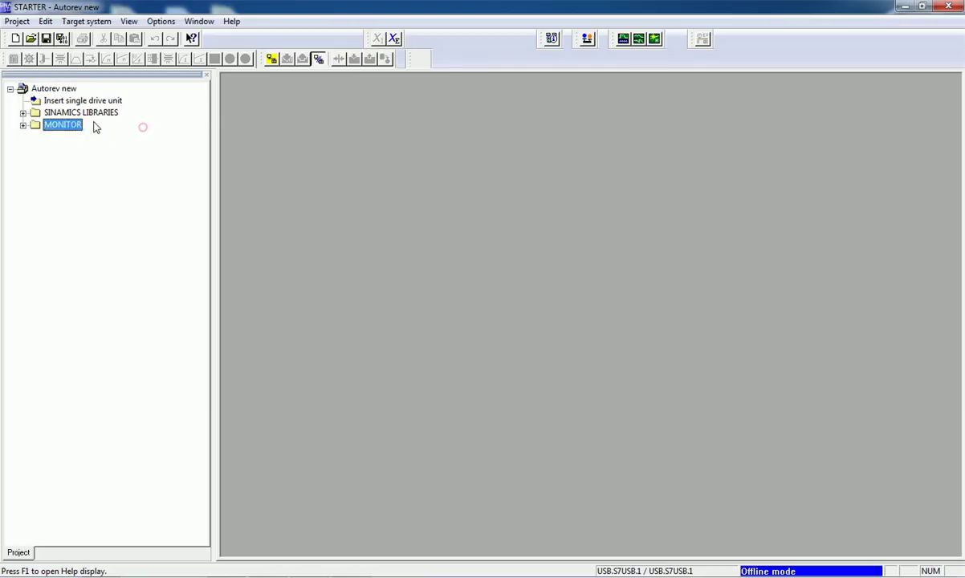
left_click(90, 104)
double_click(90, 103)
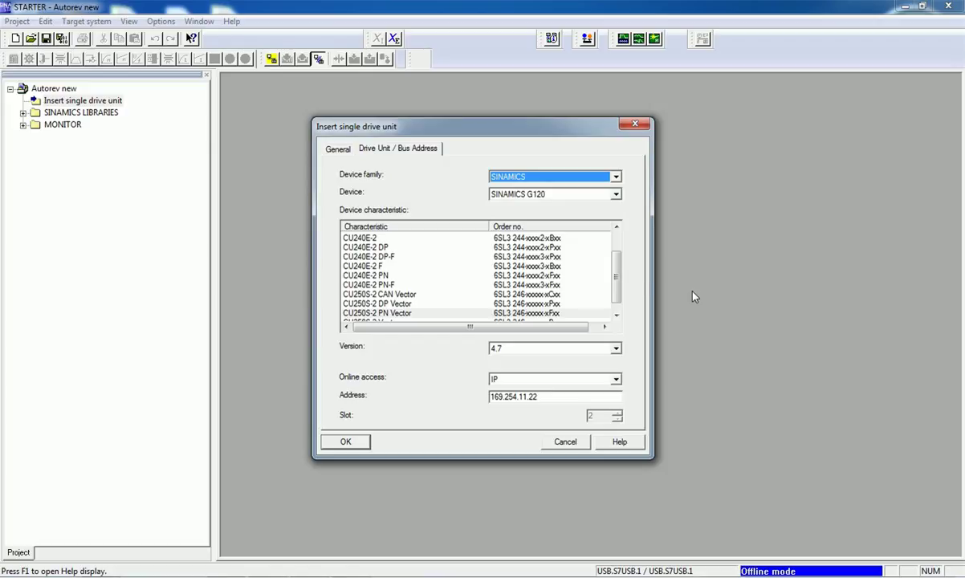
Step: Add a SINAMICS G120 CU250S-2 PN Vector drive unit at IP 169.254.11.22
left_click_drag(619, 271, 621, 286)
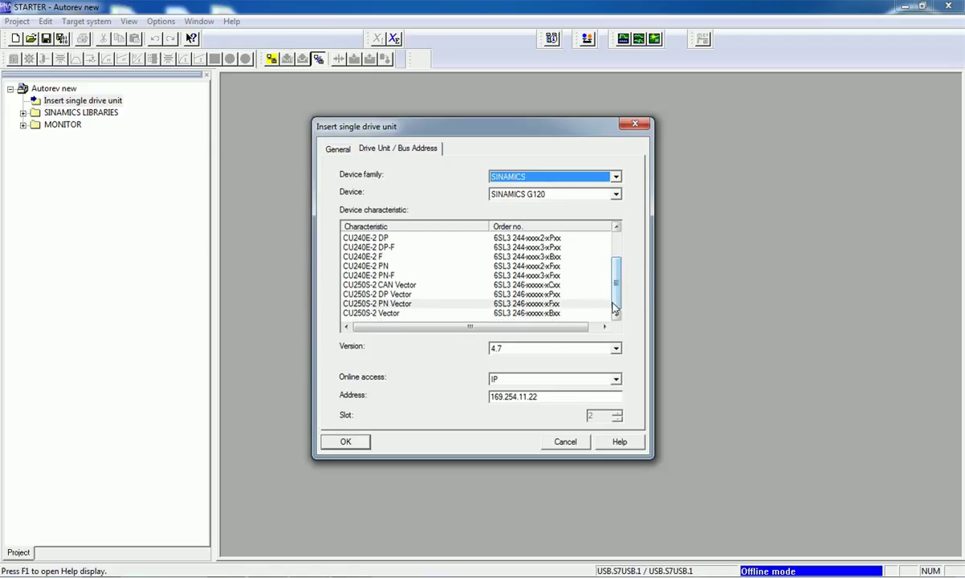
left_click(442, 304)
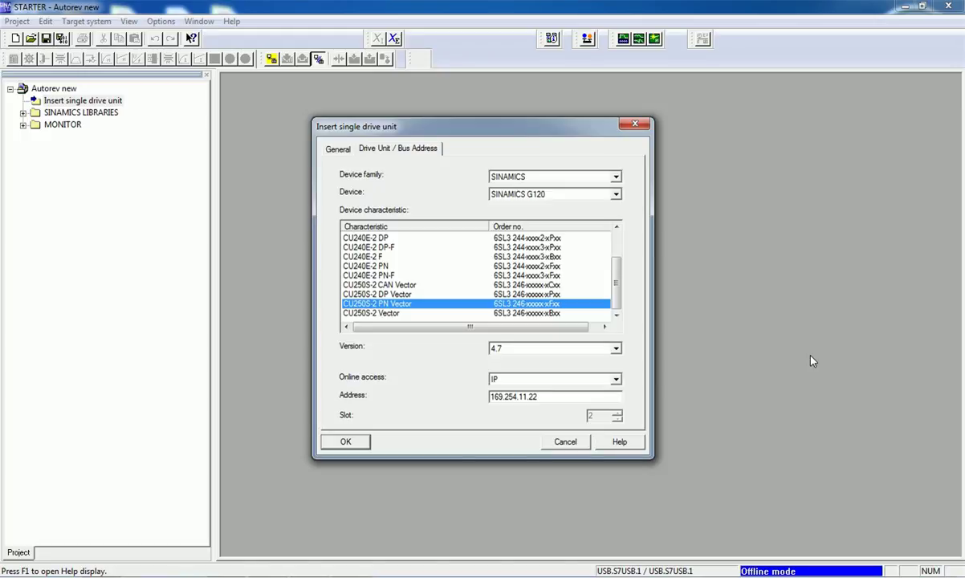
left_click(353, 442)
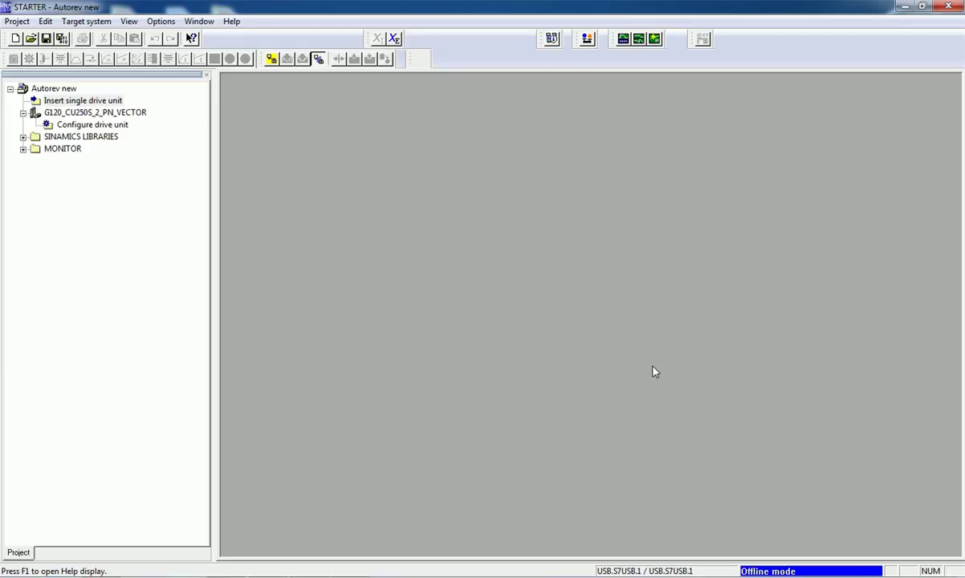
Step: Configure the drive unit with power unit 6SL3210-1PE12-3ULx and have the commissioning wizard follow
left_click(119, 114)
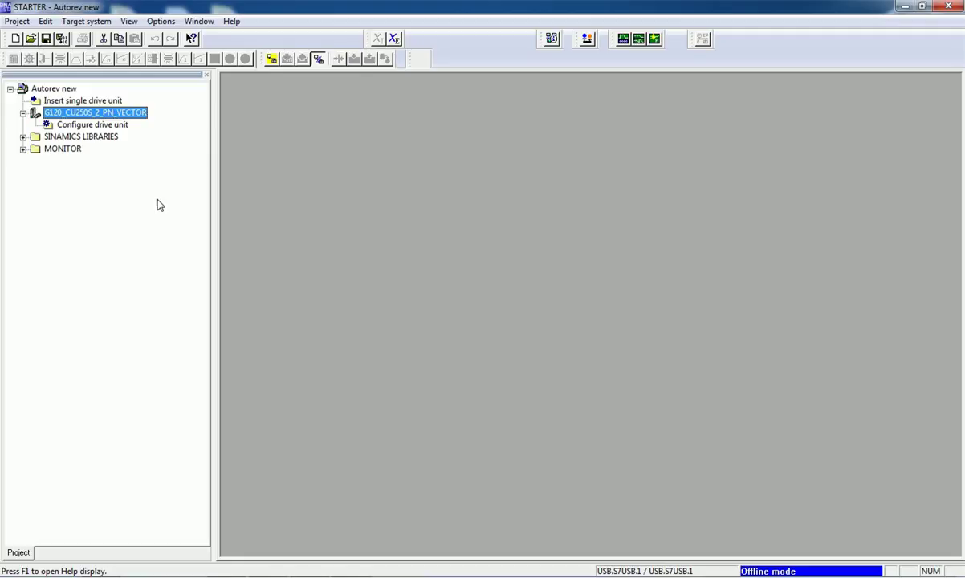
left_click(94, 125)
double_click(94, 125)
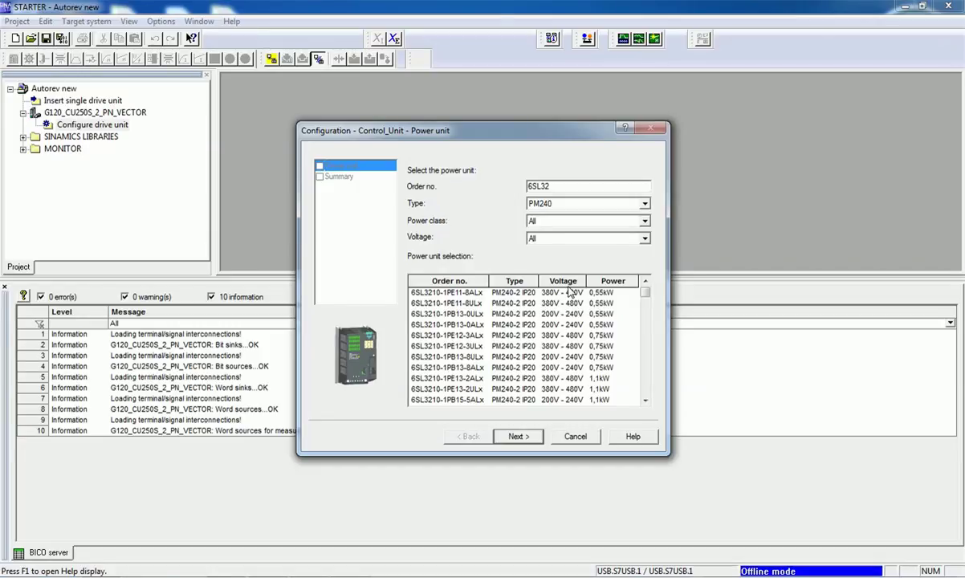
left_click(426, 346)
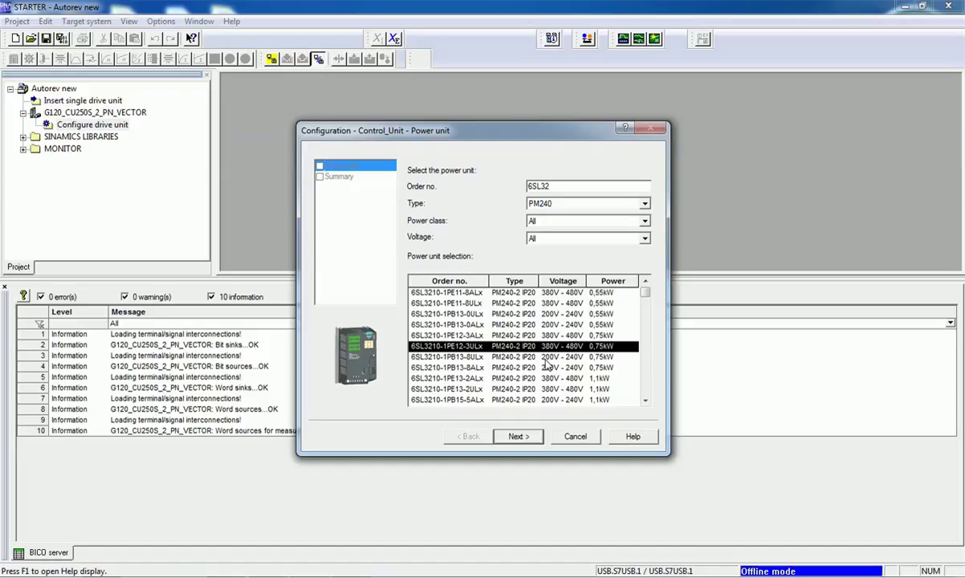
left_click(530, 438)
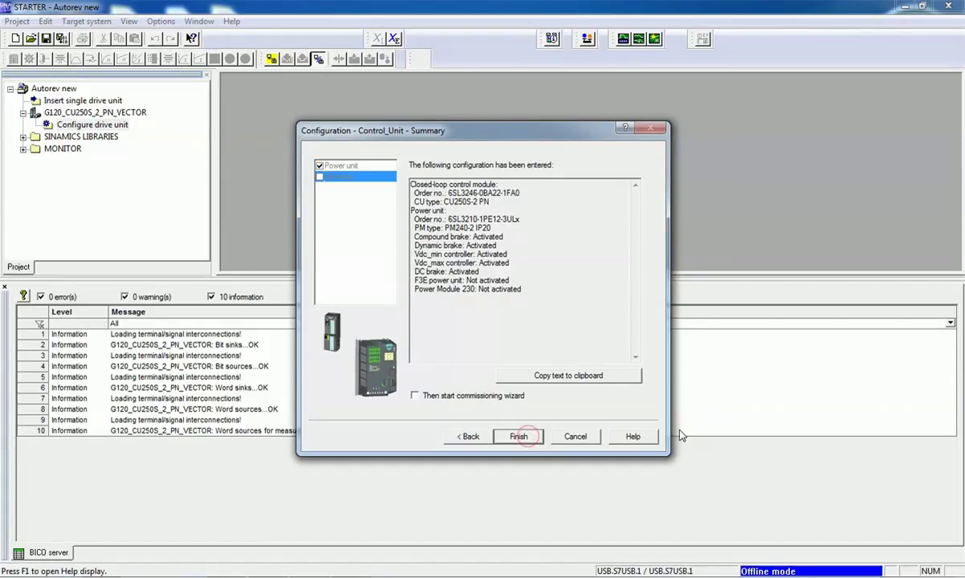
left_click(415, 395)
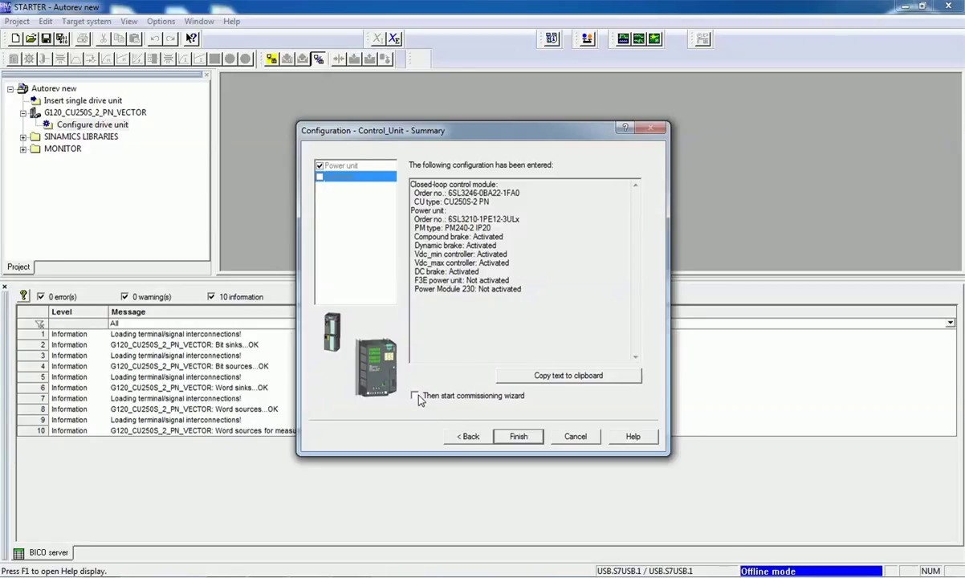
Step: Finish the configuration and keep control type [0] U/f linear in the wizard
left_click(531, 438)
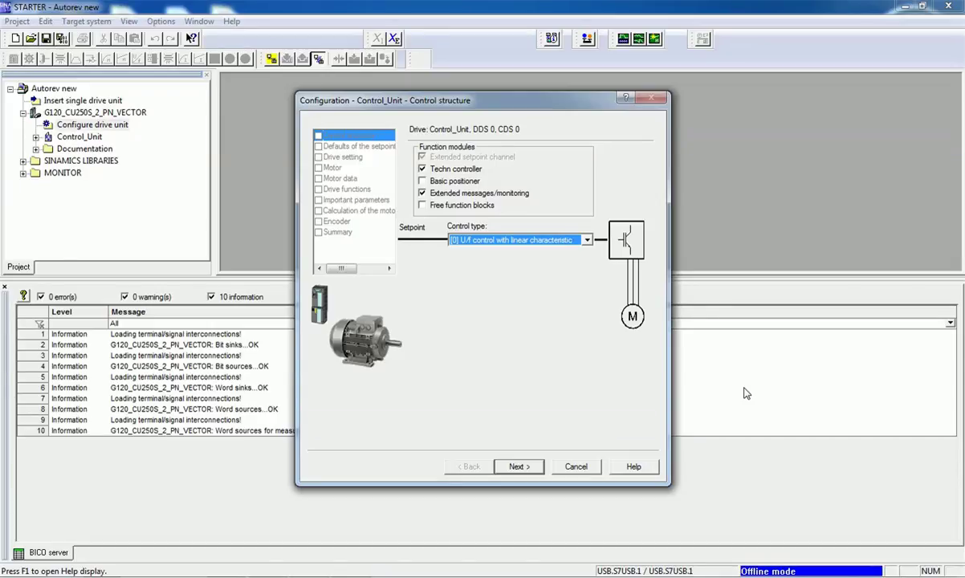
left_click(586, 241)
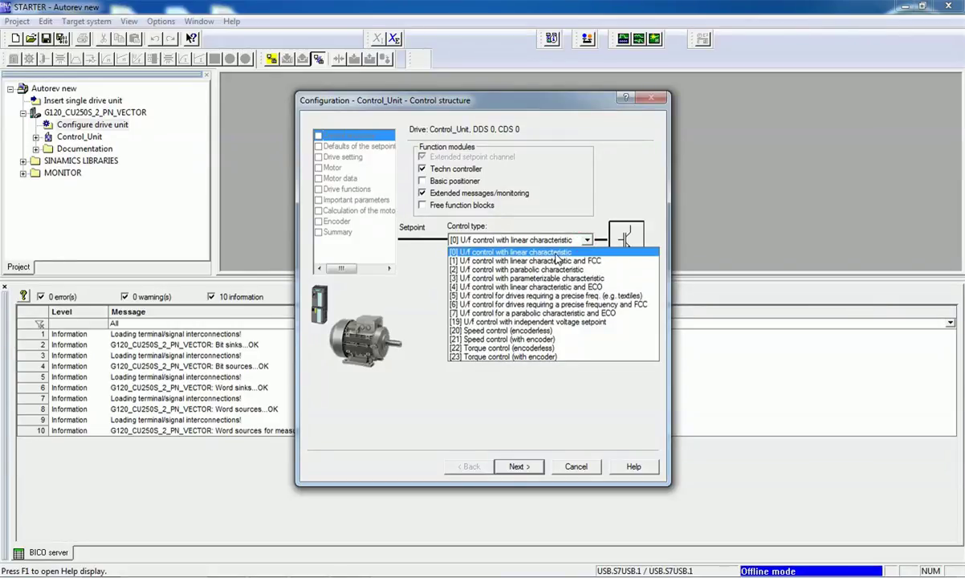
left_click(556, 254)
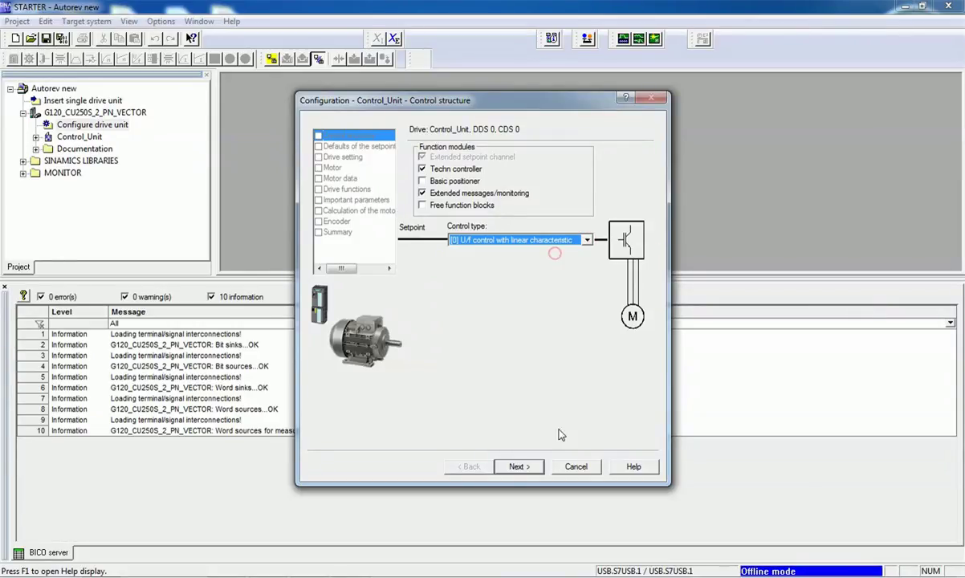
left_click(528, 469)
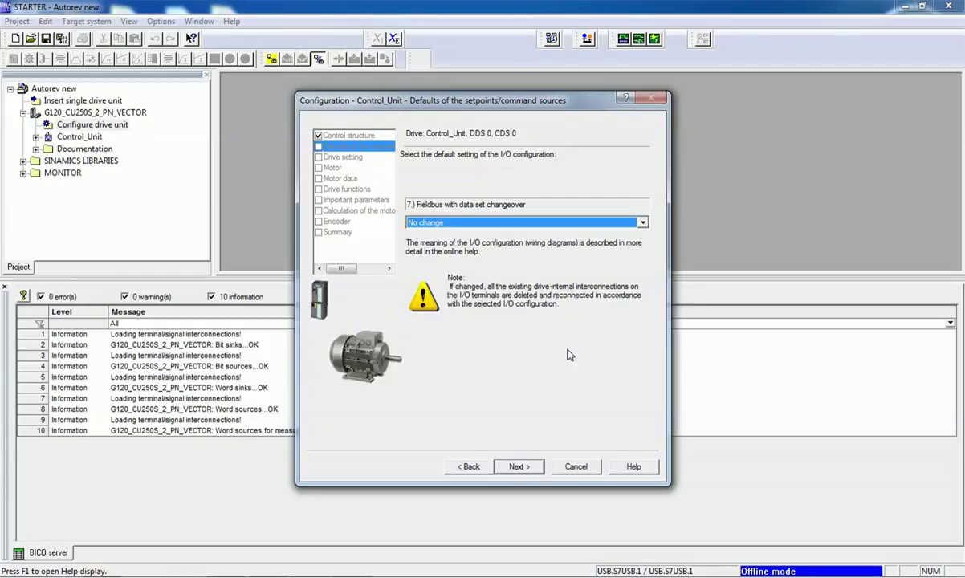
Step: Choose the I/O preset 12.) Standard I/O with analog setpoint
left_click(642, 223)
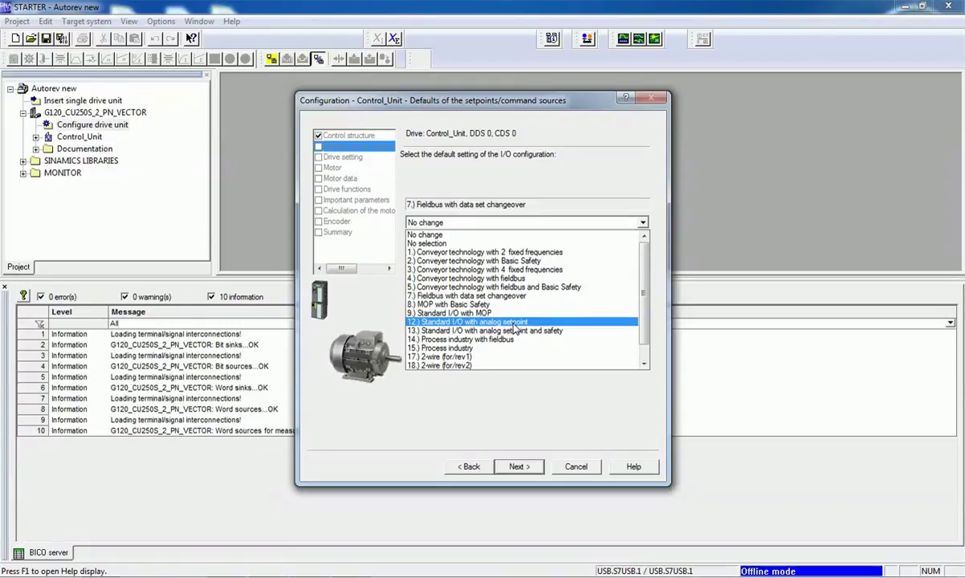
left_click(513, 323)
left_click(519, 466)
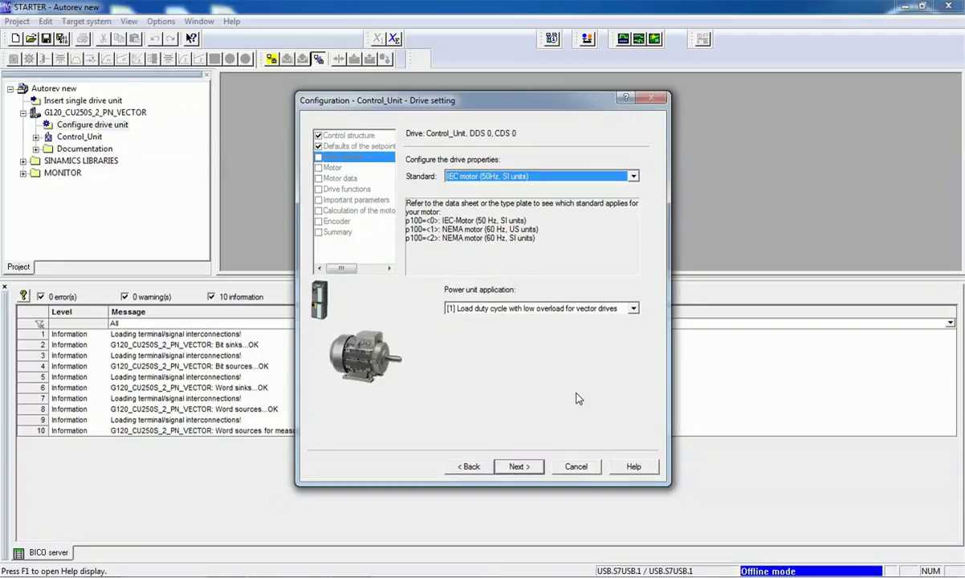
Step: Keep IEC motor (50Hz, SI units) and set motor type to [1] Induction motor
left_click(530, 464)
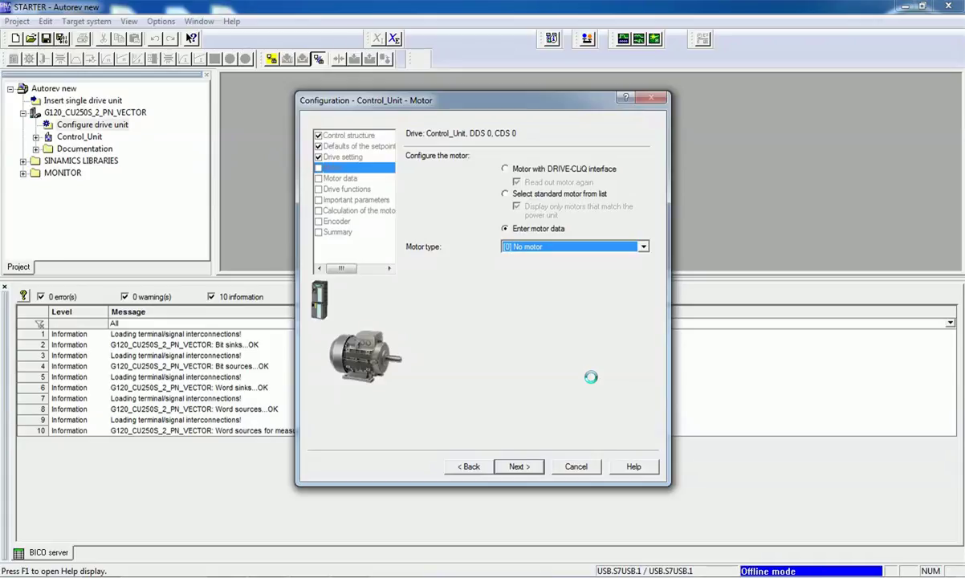
left_click(644, 246)
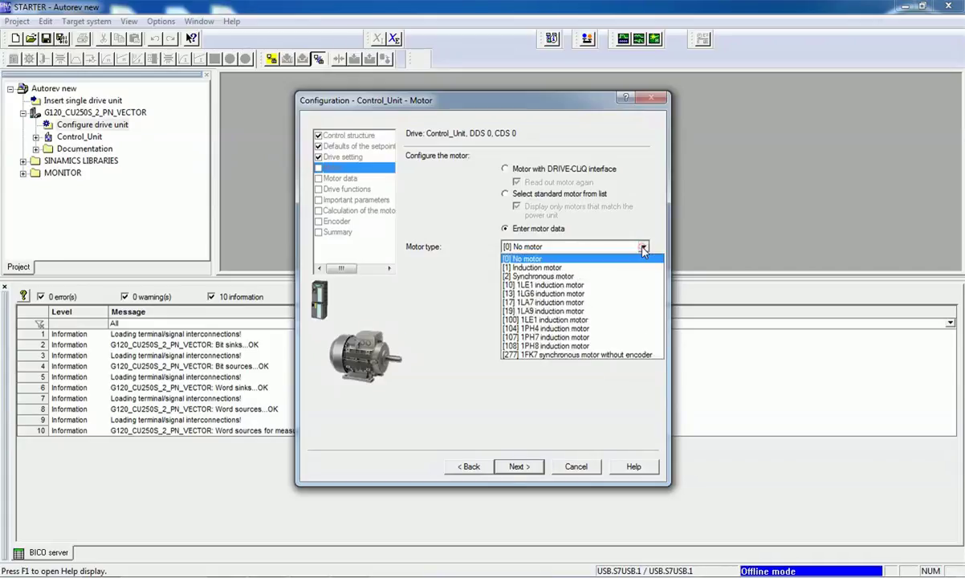
left_click(581, 268)
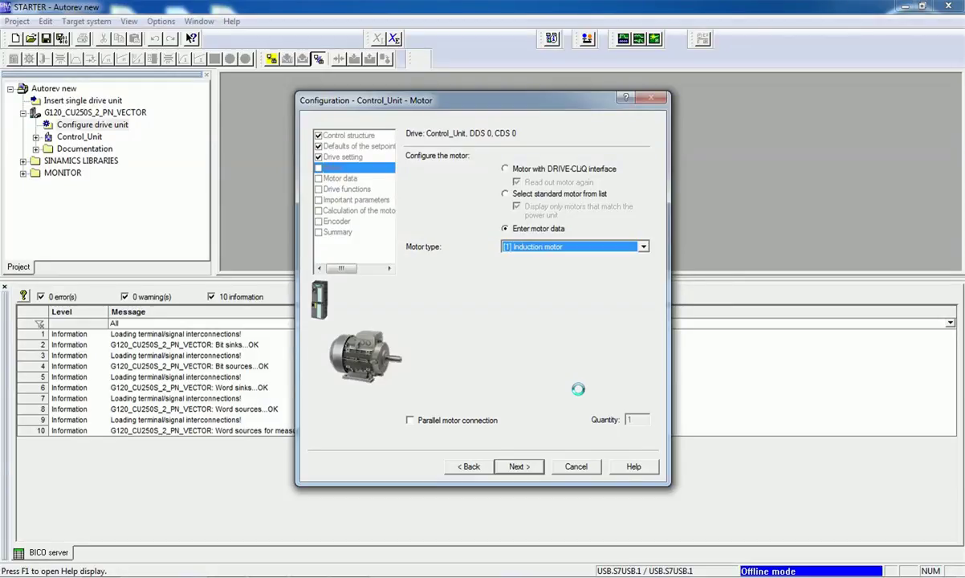
left_click(519, 467)
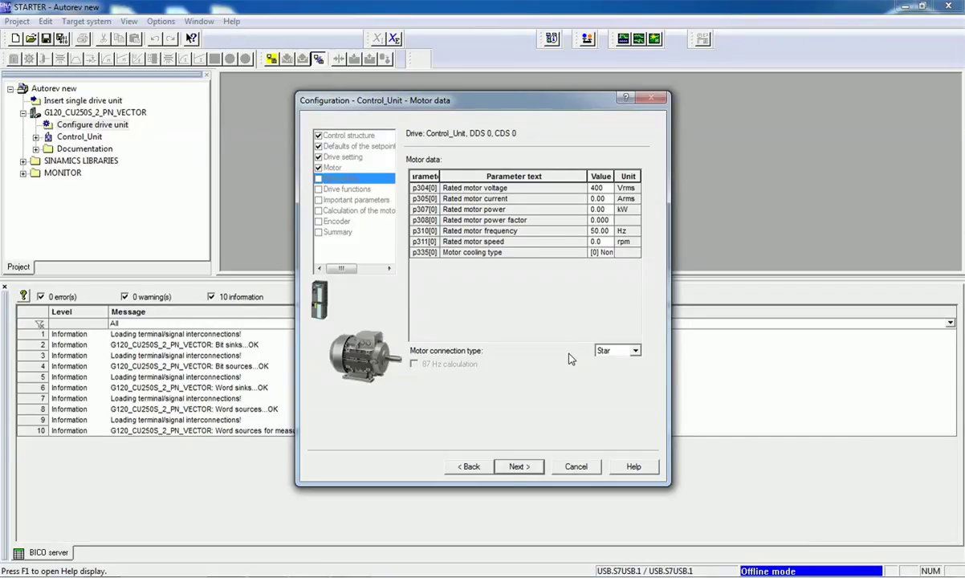
Step: Enter motor ratings of 415 V, 0.61 A, 0.18 kW and power factor 0.730
left_click(608, 189)
key("BackSpace")
key("BackSpace")
type("15")
left_click(612, 200)
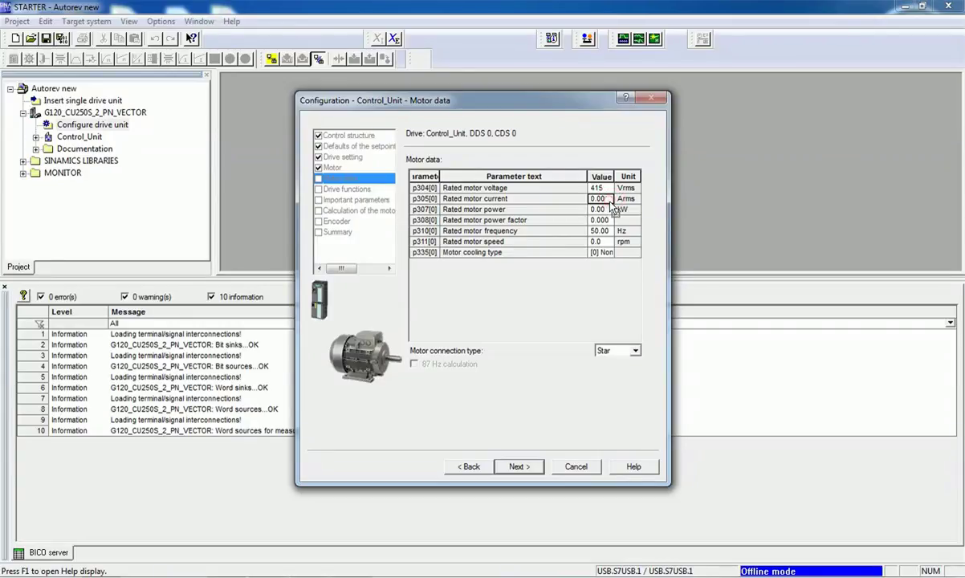
key("BackSpace")
key("BackSpace")
type("61")
left_click(606, 209)
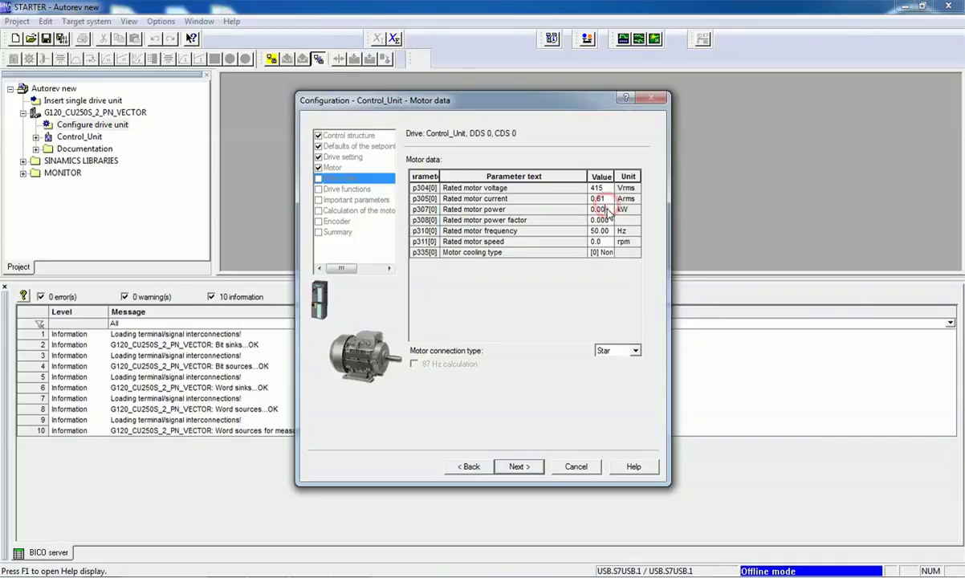
key("BackSpace")
key("BackSpace")
type("18")
left_click(606, 221)
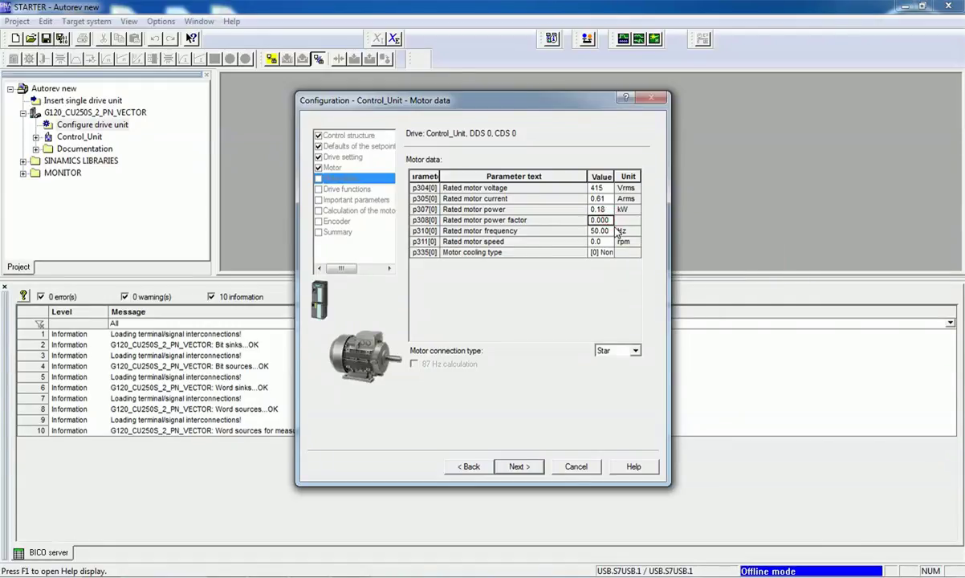
key("BackSpace")
key("BackSpace")
type("73")
key("Return")
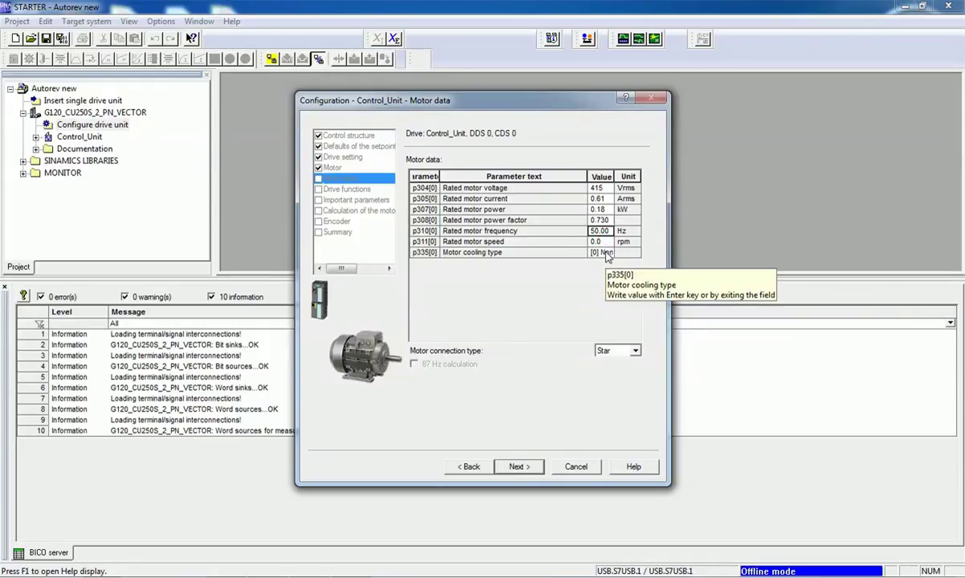
Step: Set rated speed to 1370 rpm and keep the Star motor connection
left_click(604, 241)
left_click(607, 241)
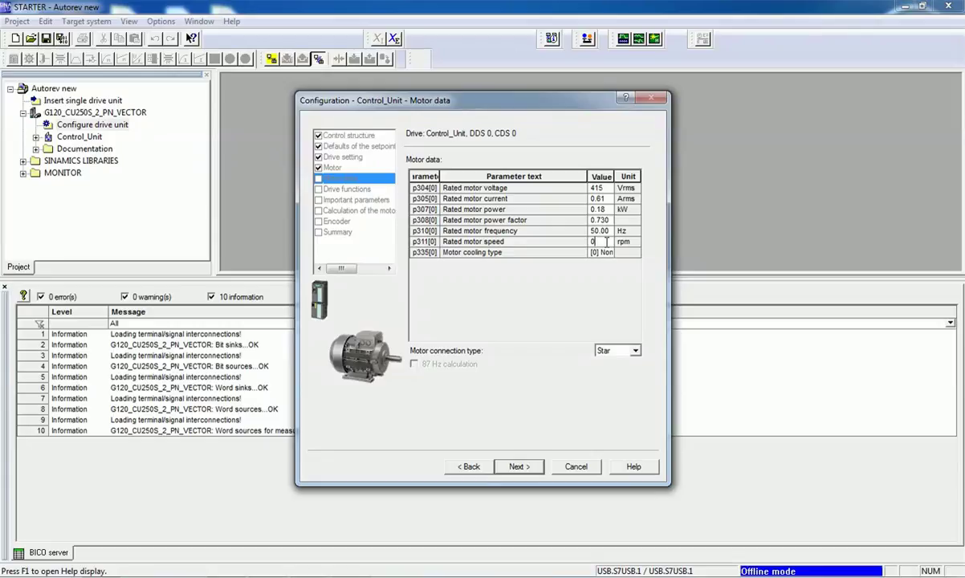
type("1370")
left_click(569, 274)
left_click(636, 356)
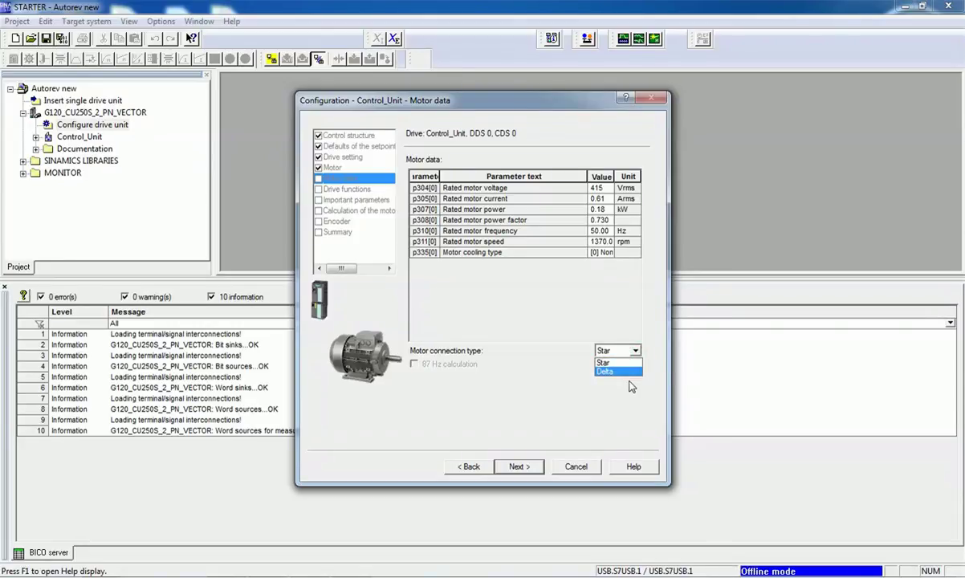
left_click(609, 362)
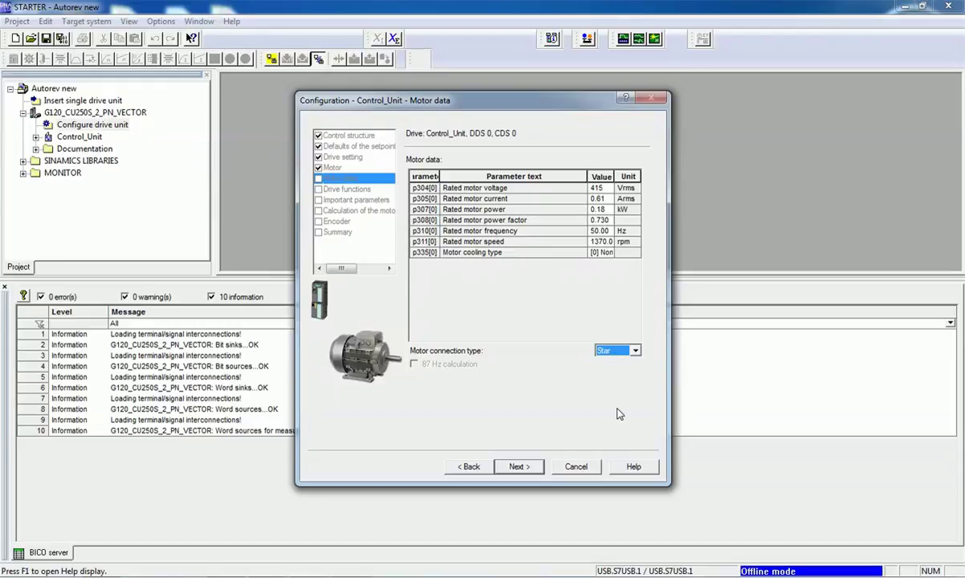
left_click(518, 467)
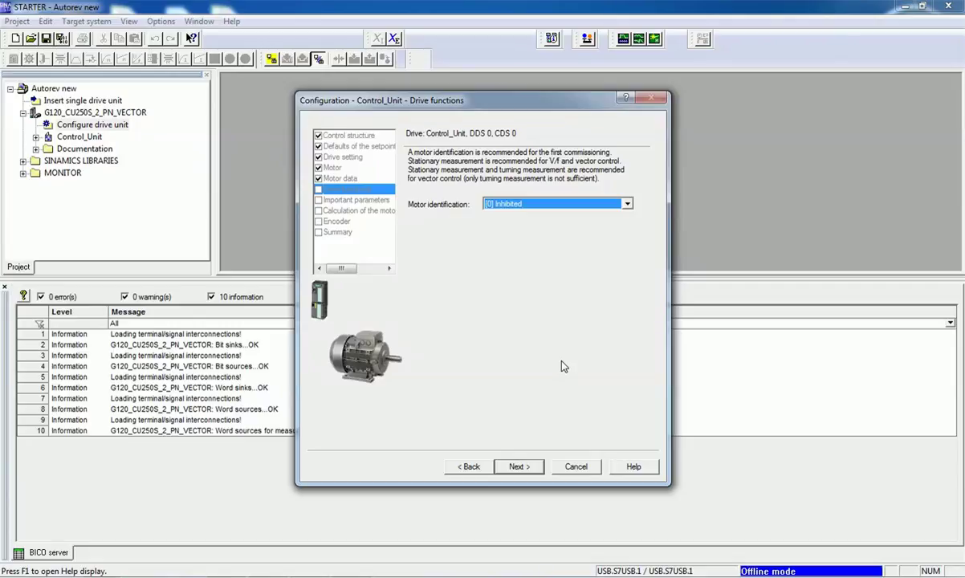
Step: Leave motor identification at [0] Inhibited and move on to Important parameters
left_click(627, 204)
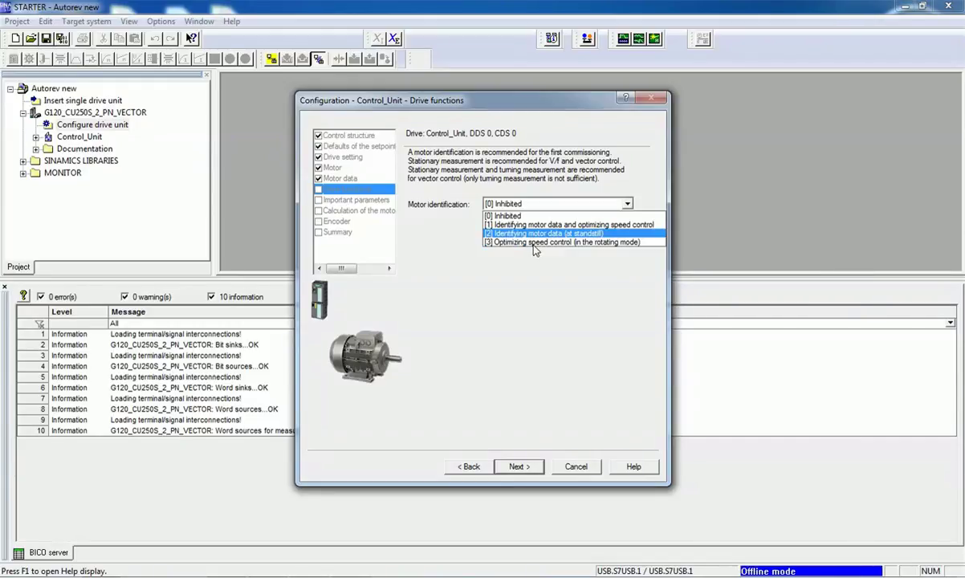
left_click(522, 216)
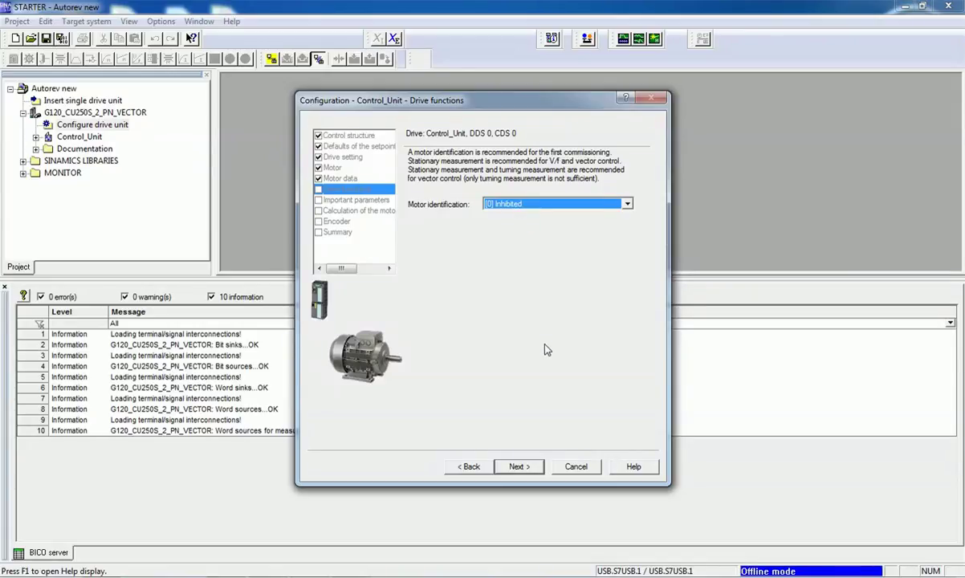
left_click(518, 467)
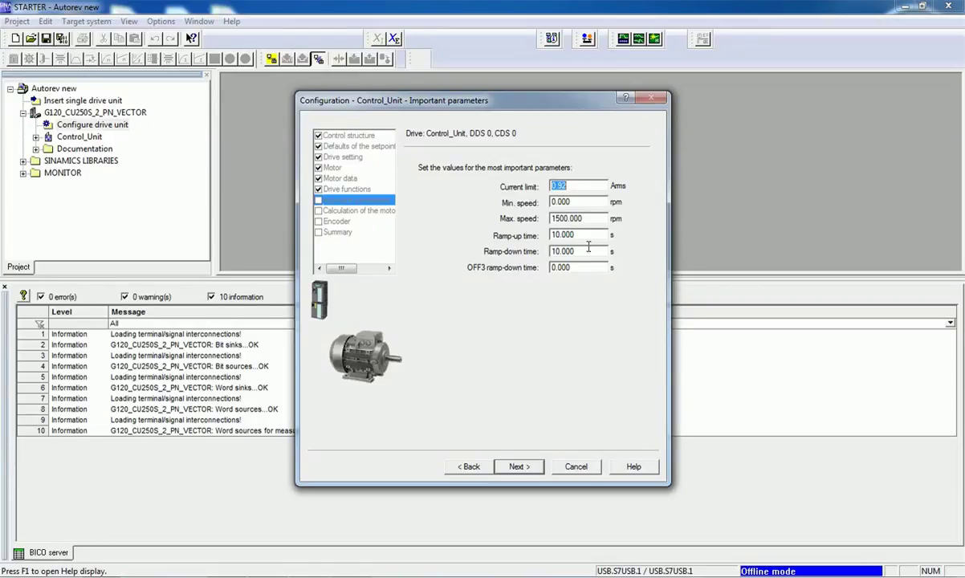
Step: Review current limit and ramp times, then accept Complete calculation of motor data
left_click(577, 186)
left_click(595, 235)
left_click(585, 270)
left_click(518, 466)
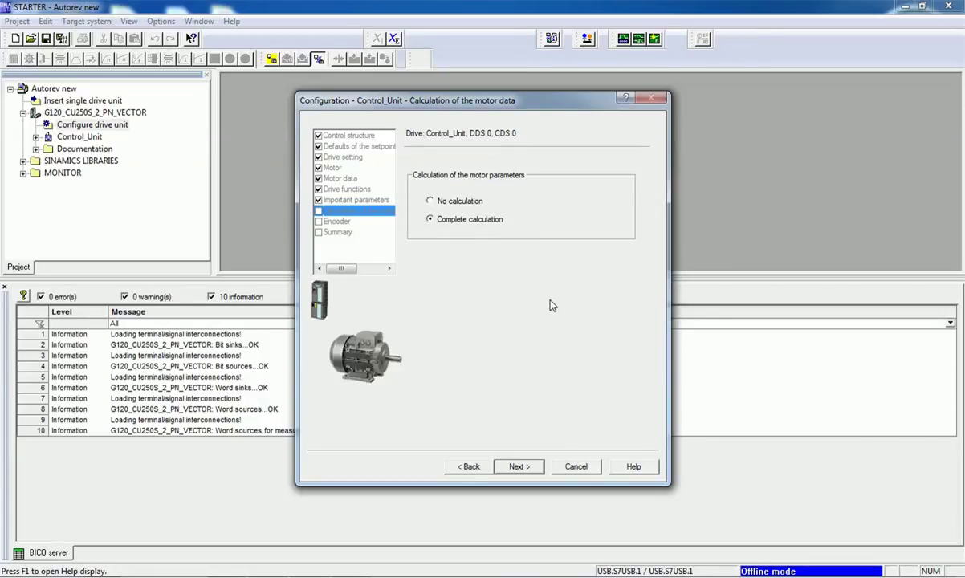
left_click(537, 471)
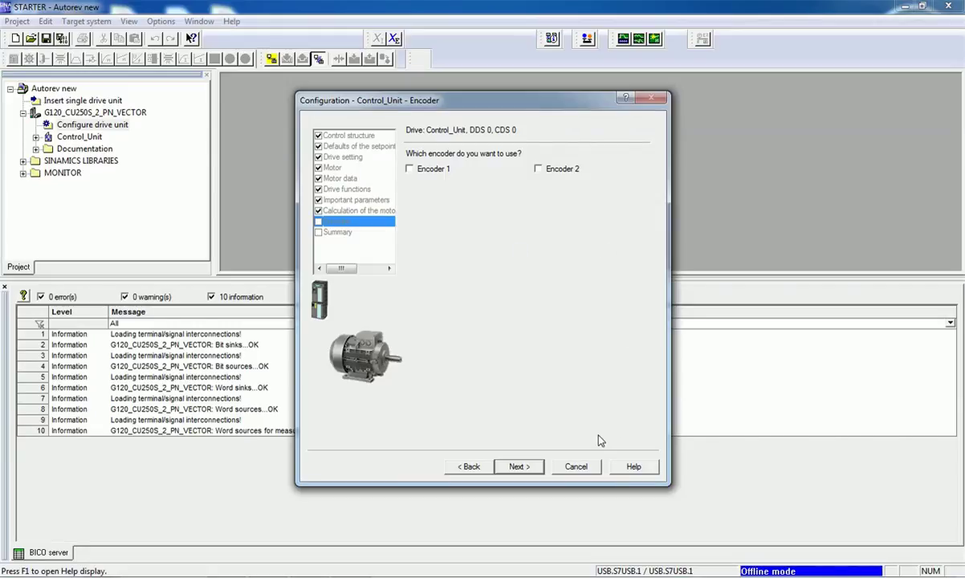
Step: Leave both encoders unused, copy the summary to the clipboard, and finish the wizard
left_click(521, 467)
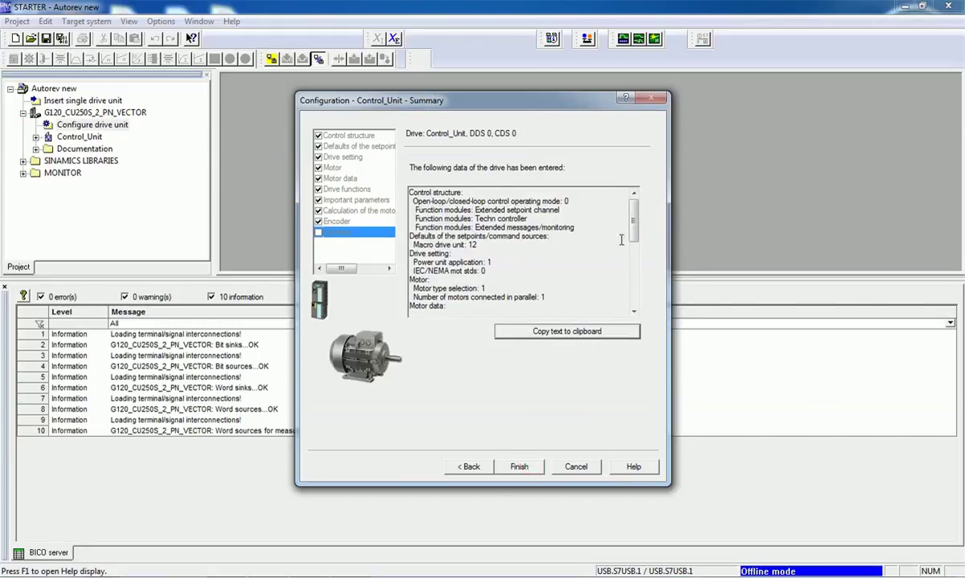
mouse_move(635, 214)
left_mouse_down()
mouse_move(637, 293)
mouse_move(638, 225)
left_mouse_up()
left_click(567, 334)
left_click(520, 466)
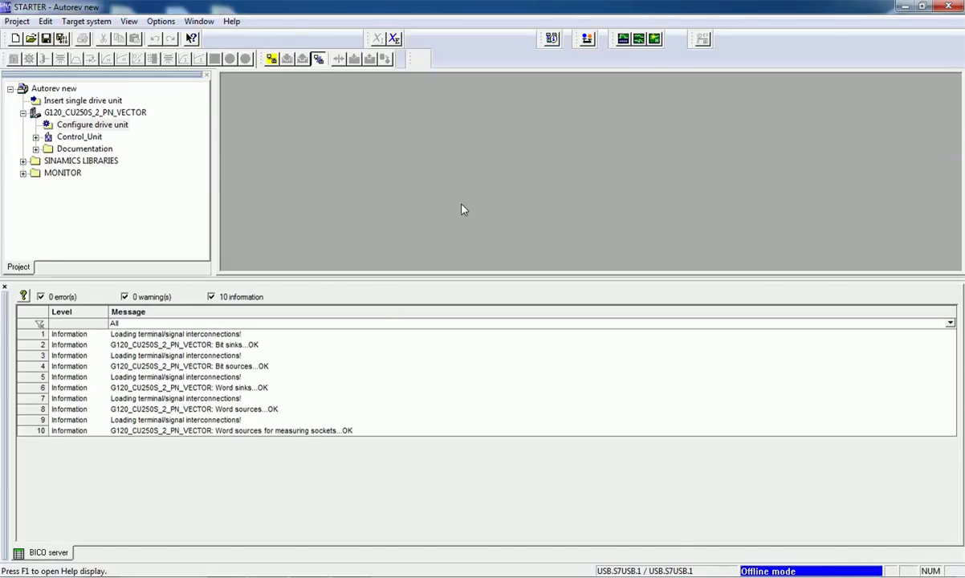
Step: Go online with G120_CU250S_2_PN_VECTOR through the DEVICE access point
left_click(273, 61)
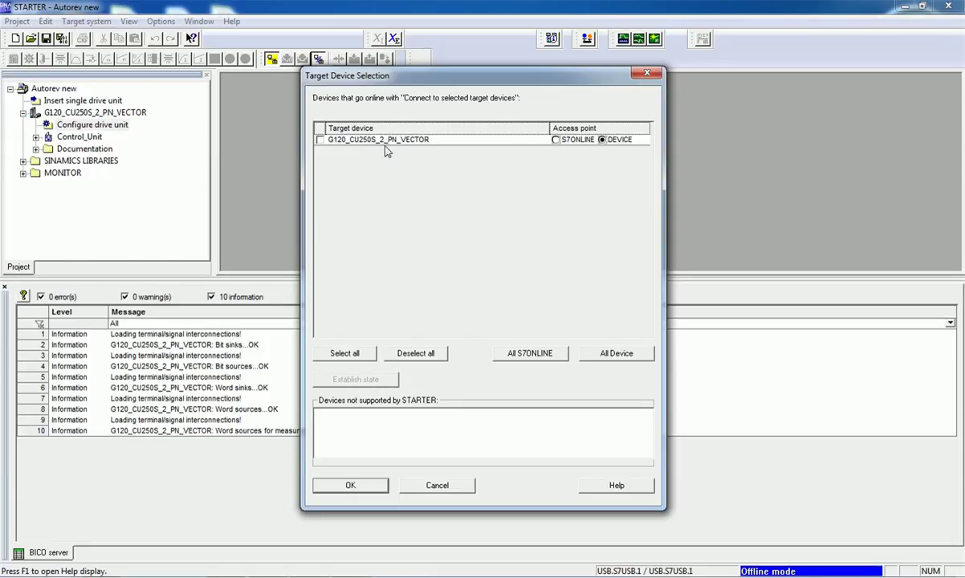
left_click(319, 140)
left_click(350, 483)
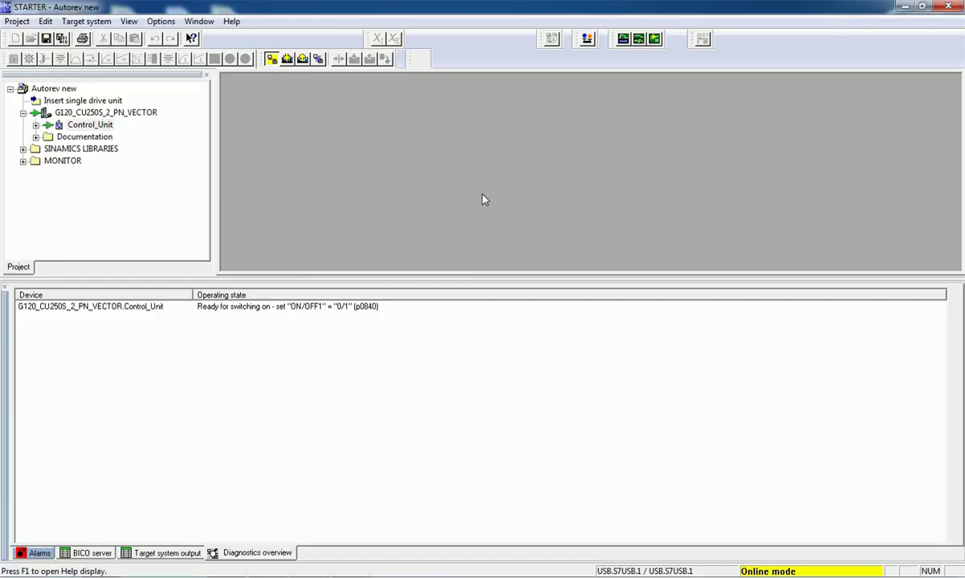
Step: Set the PG/PC interface access point to S7ONLINE (STEP 7) on USB.S7USB.1
left_click(160, 22)
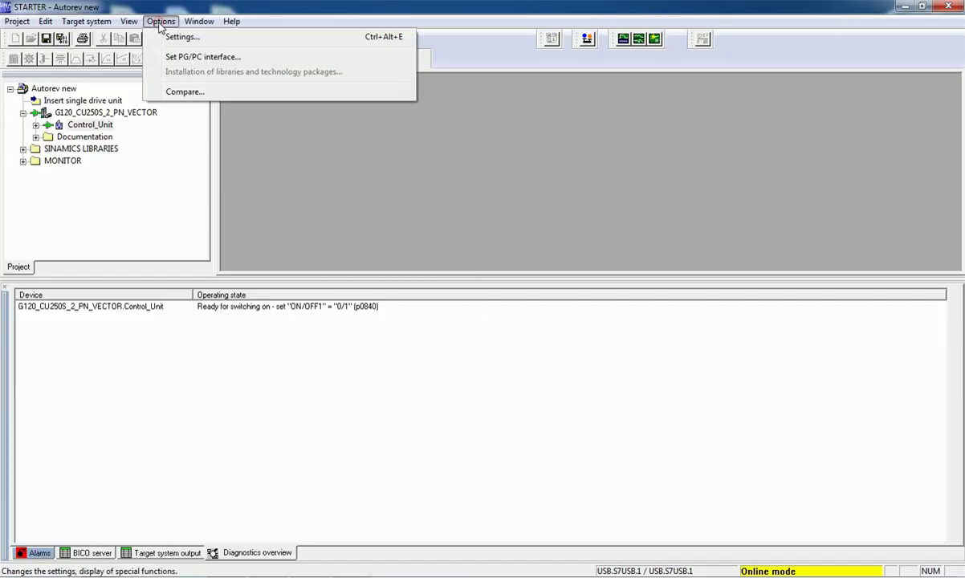
left_click(196, 61)
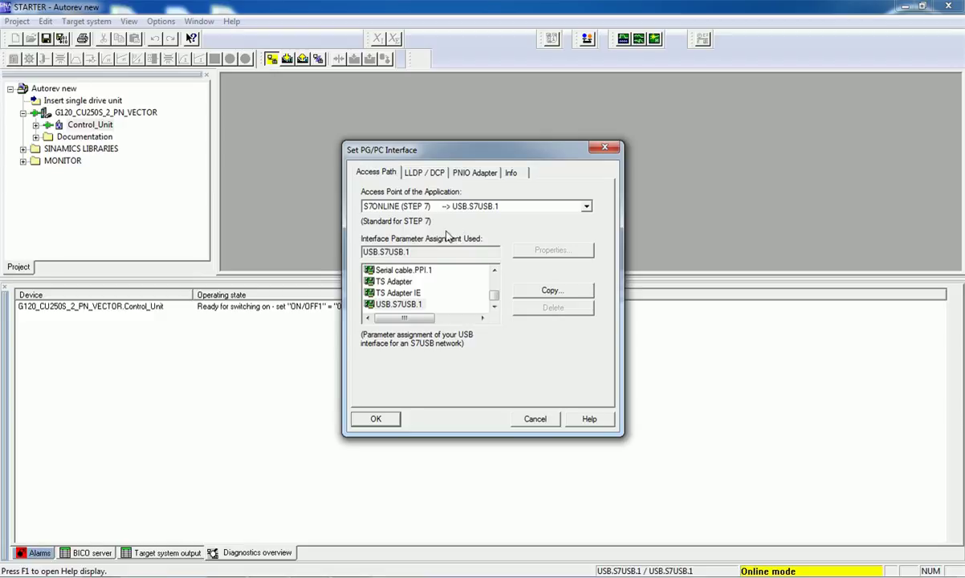
left_click(392, 208)
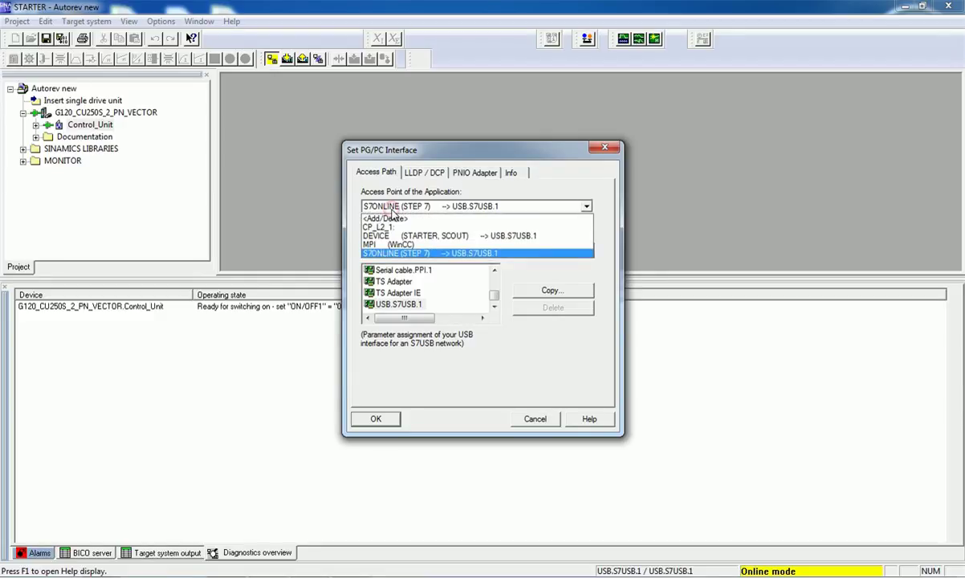
left_click(450, 254)
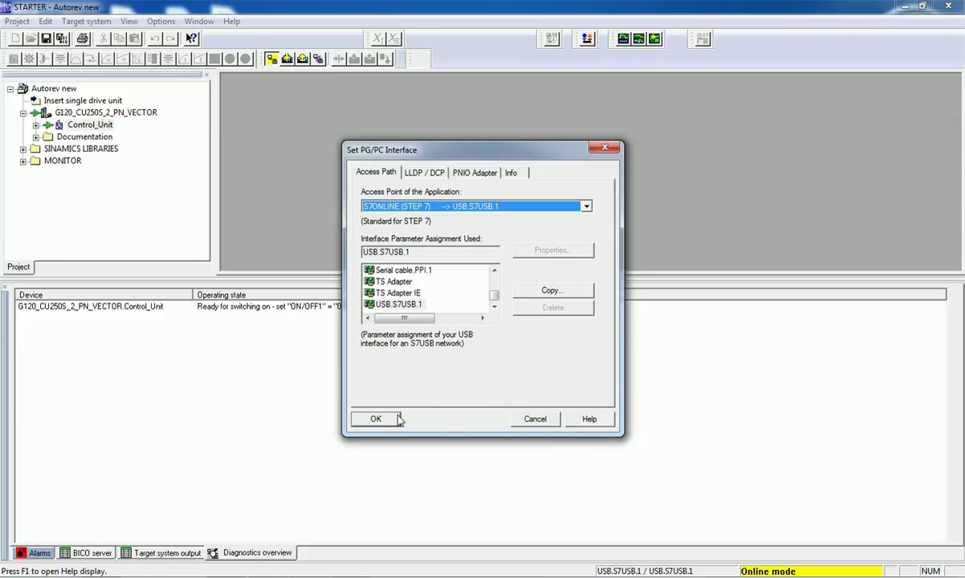
left_click(378, 420)
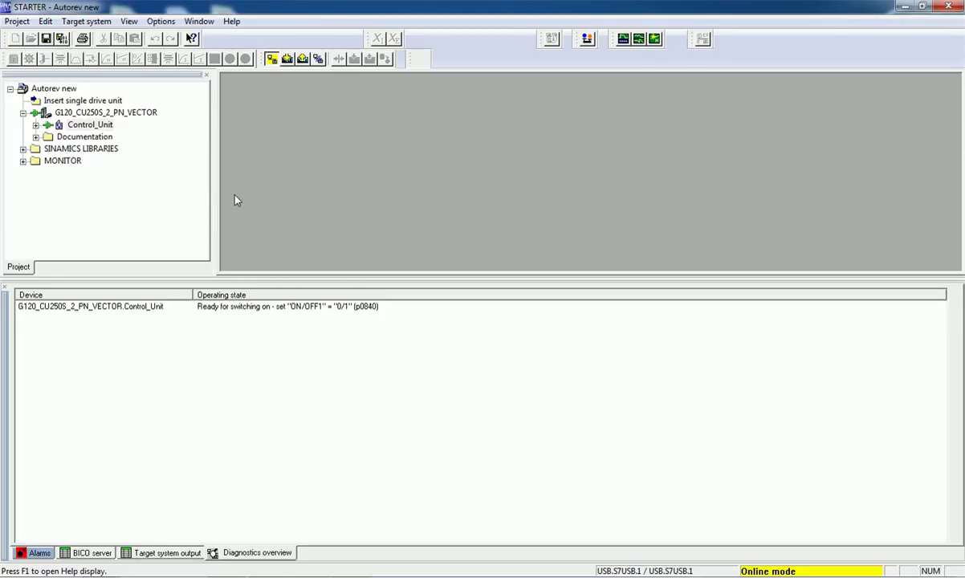
Step: Show the Control_Unit commissioning interfaces: USB online, device sinamics-g120sv-pn, IP 0.0.0.0
left_click(89, 124)
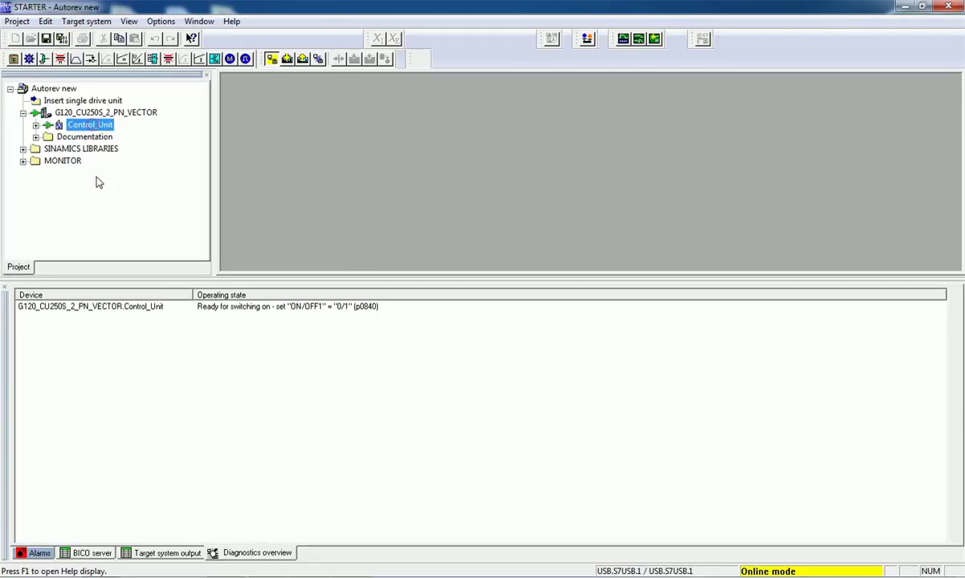
key("Return")
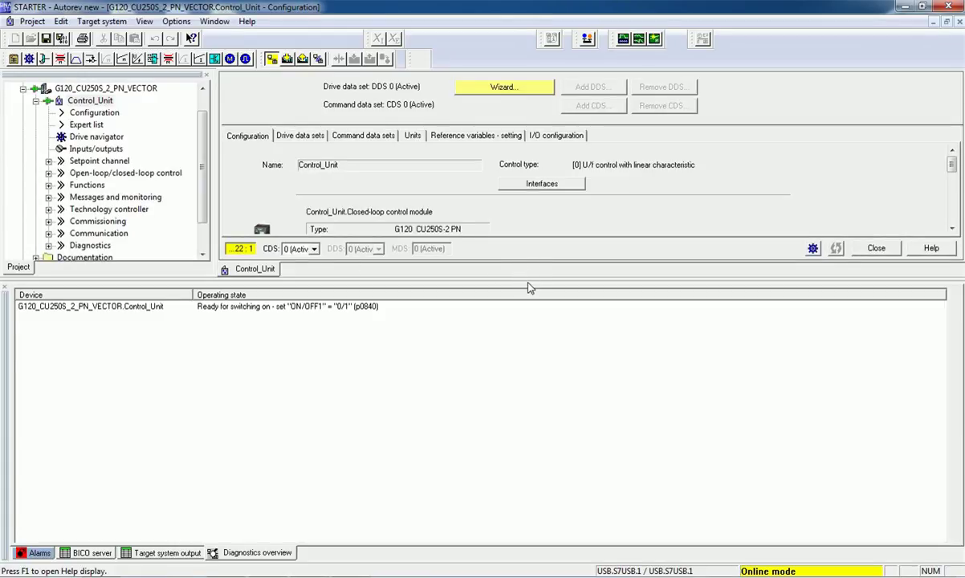
left_click_drag(528, 279, 506, 514)
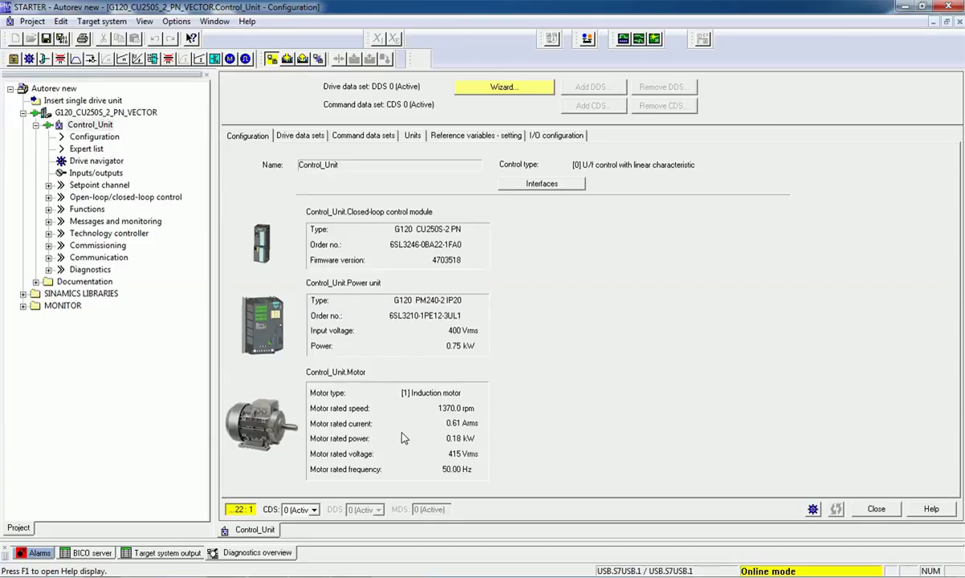
left_click(614, 366)
left_click(527, 183)
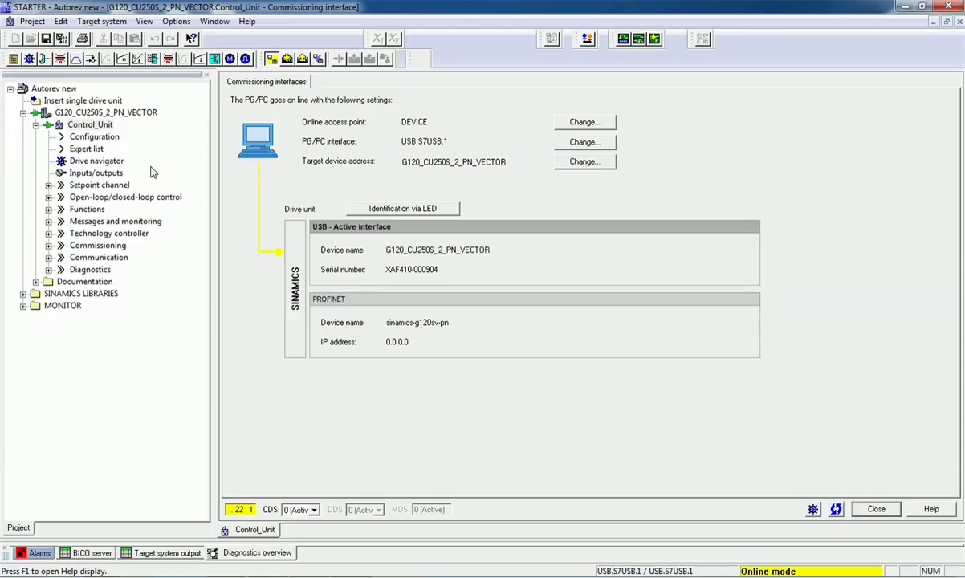
Step: Browse the Control_Unit expert list parameters, then bring up the Drive navigator
double_click(80, 149)
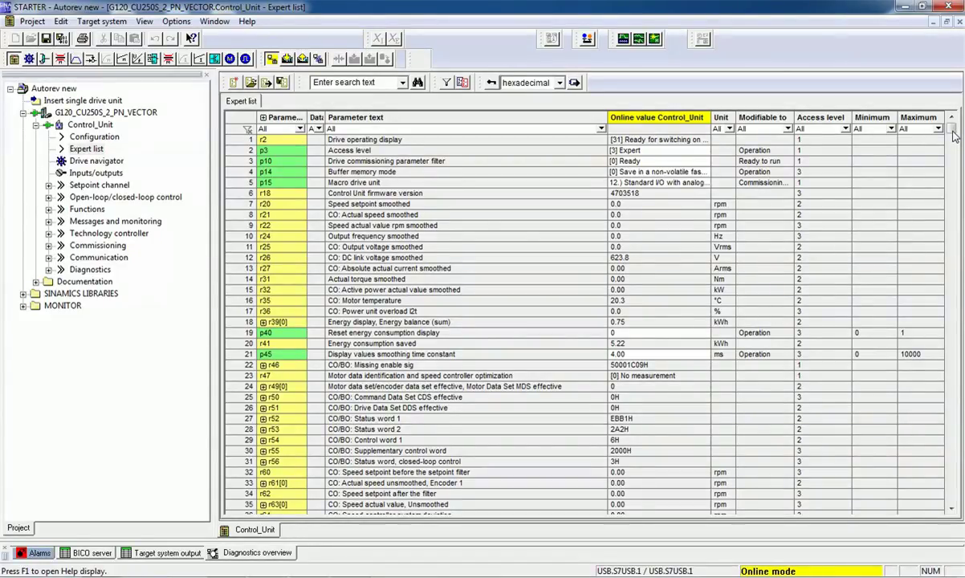
left_click_drag(953, 135, 960, 315)
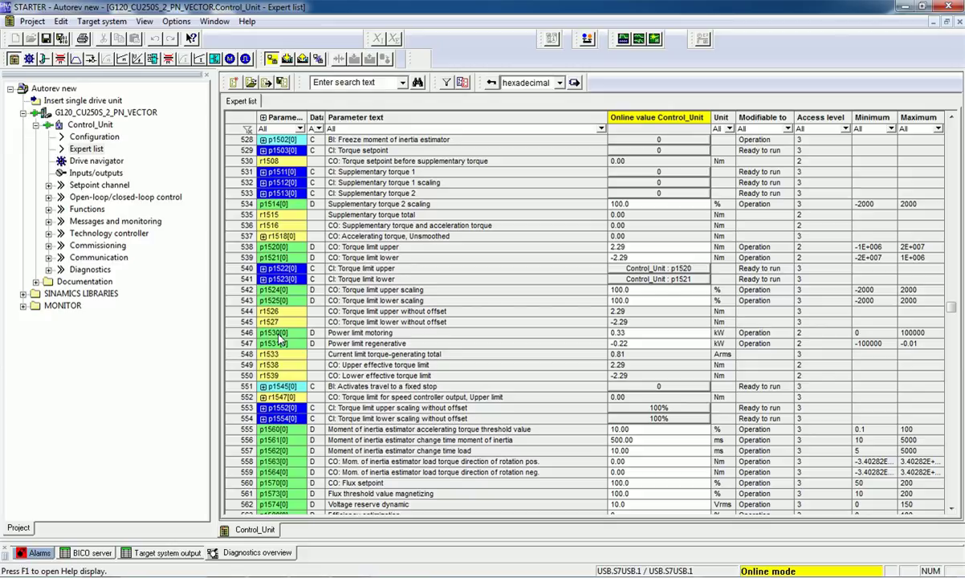
double_click(106, 161)
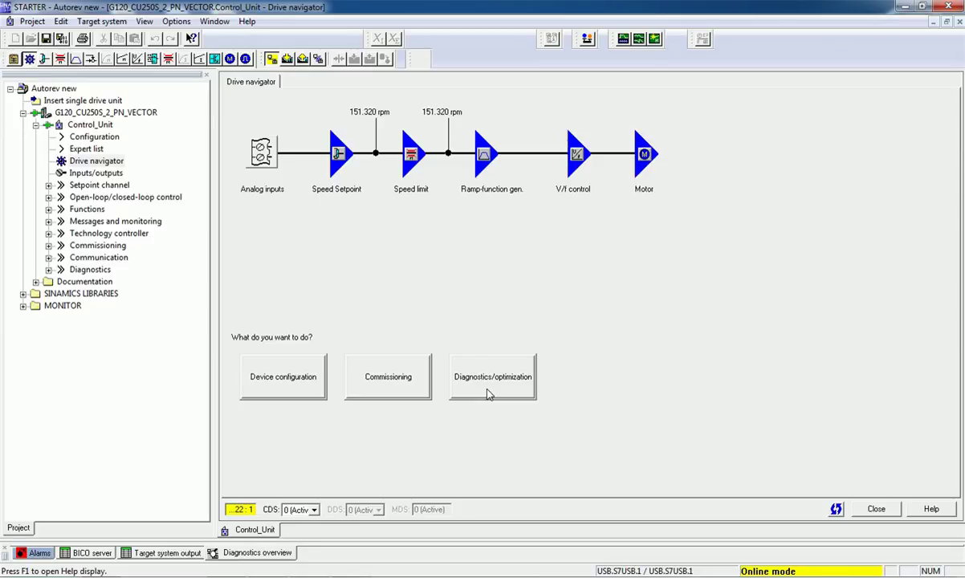
Step: Start then cancel the drive reconfiguration, and open the Allow motor to turn control panel
left_click(294, 384)
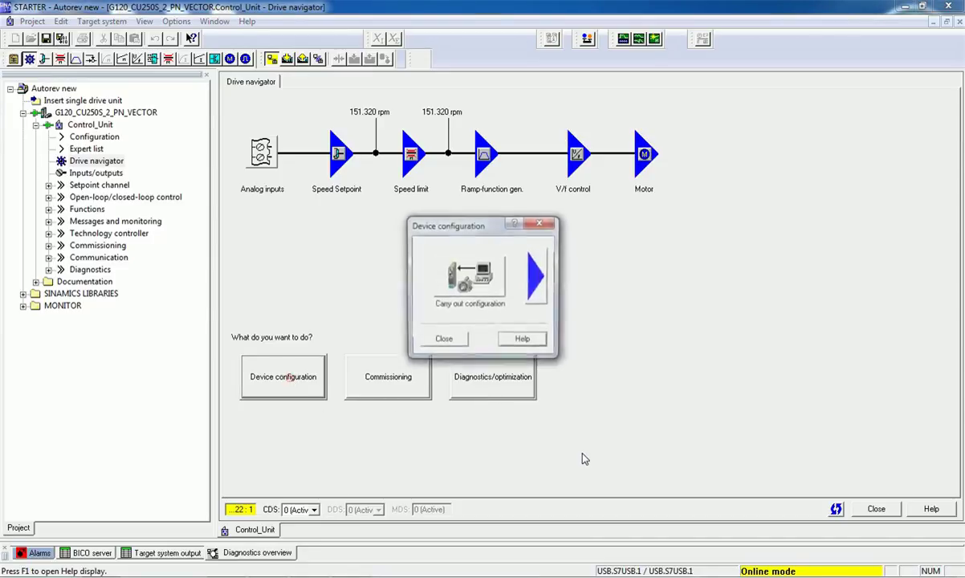
left_click(471, 283)
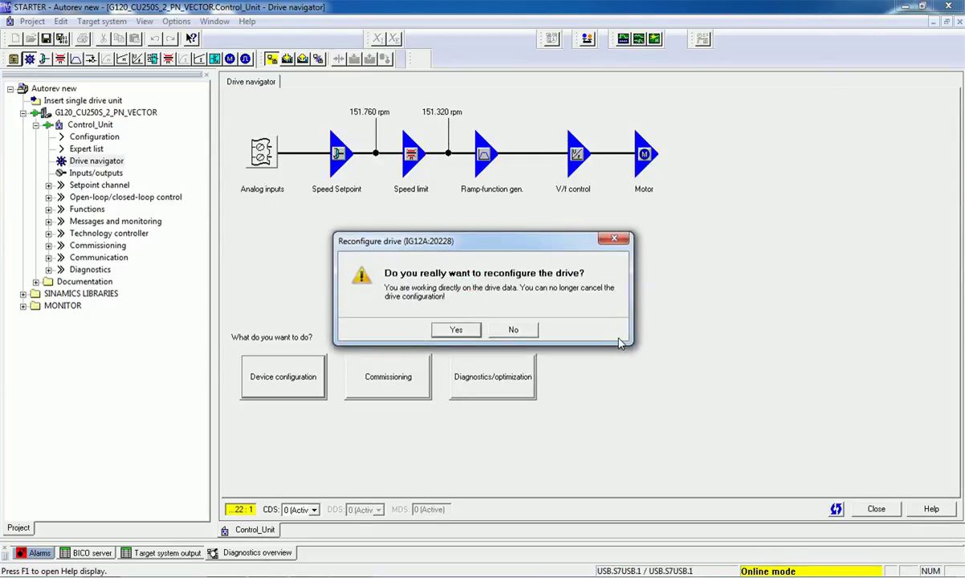
left_click(456, 330)
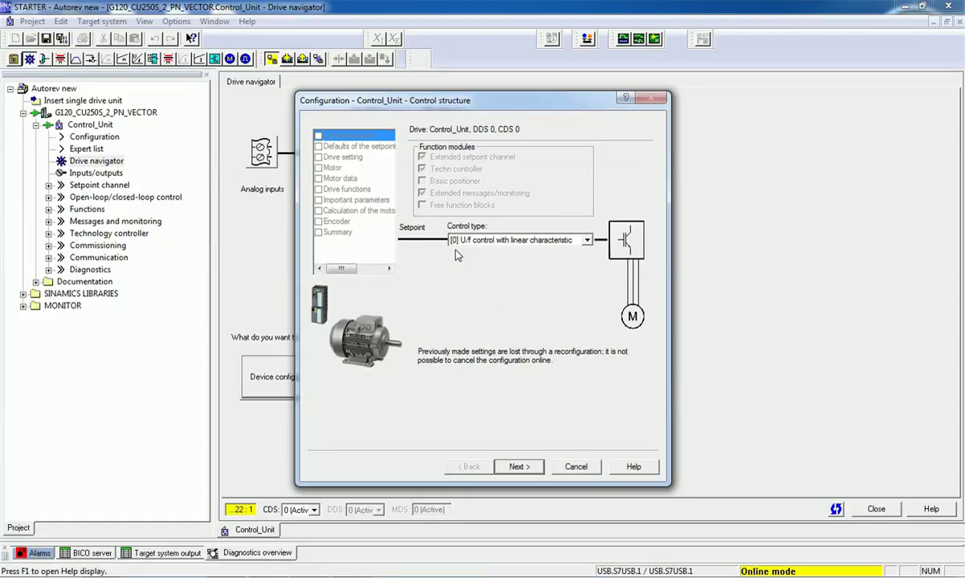
left_click(575, 466)
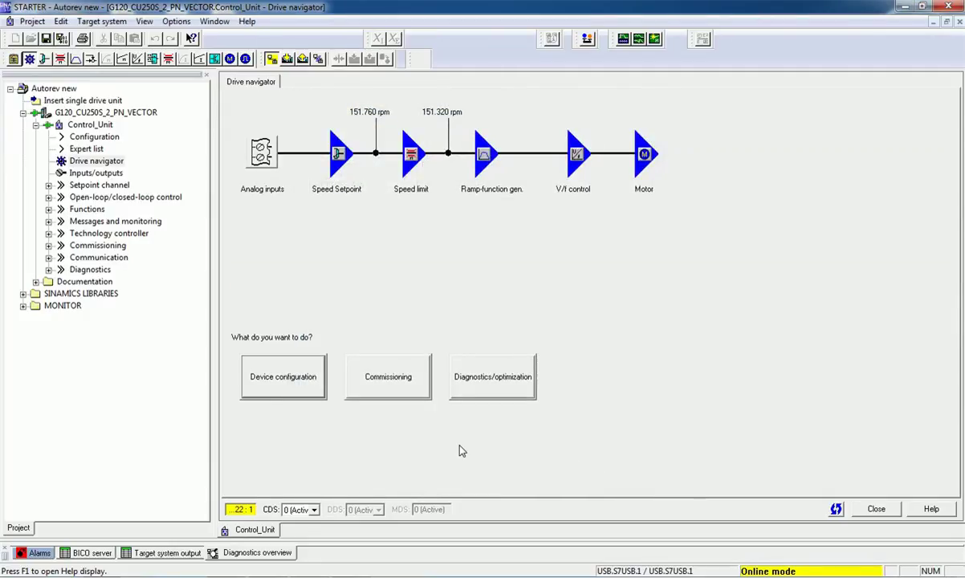
left_click(384, 387)
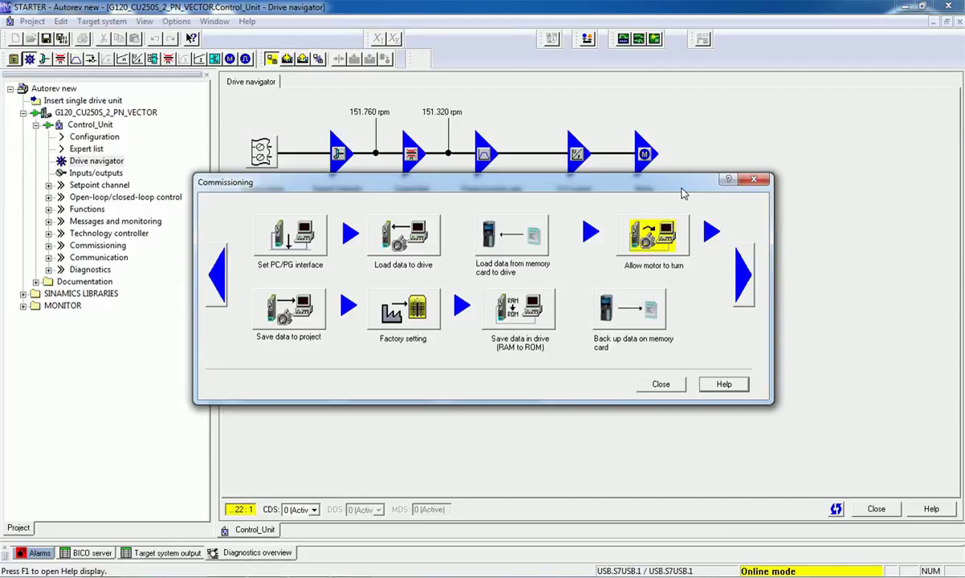
left_click(645, 244)
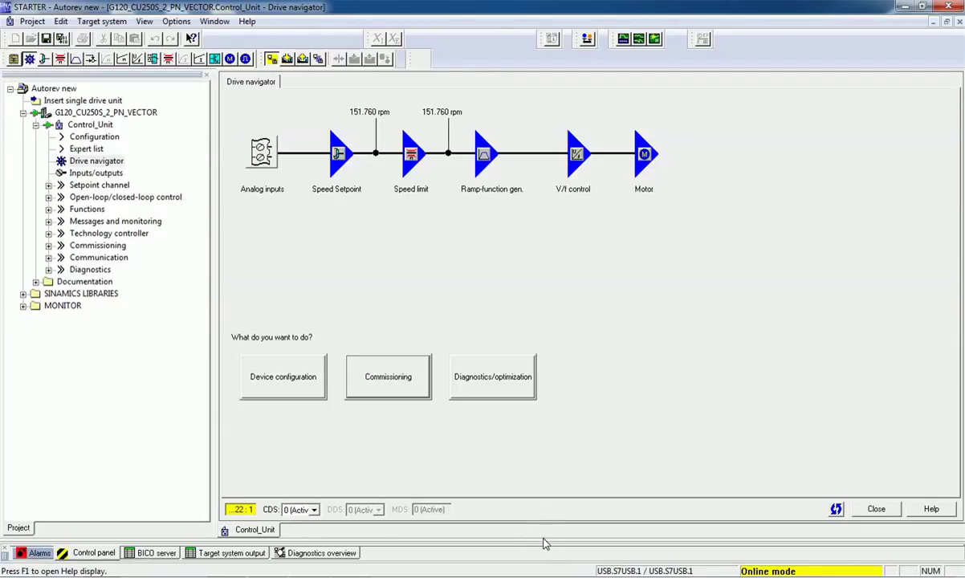
Step: Take control priority with 2000 ms life-sign monitoring and switch on the drive enables
left_click_drag(549, 545, 576, 305)
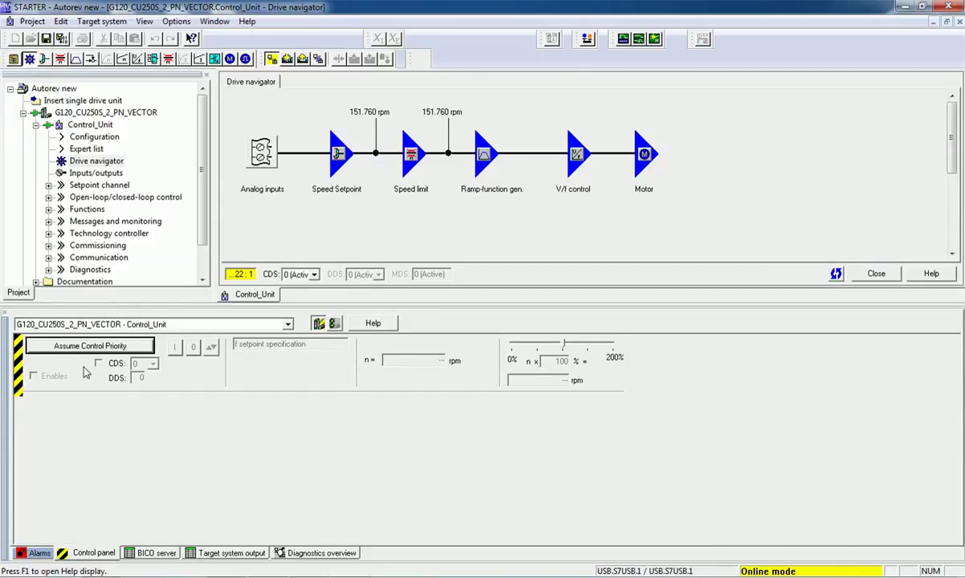
left_click(113, 347)
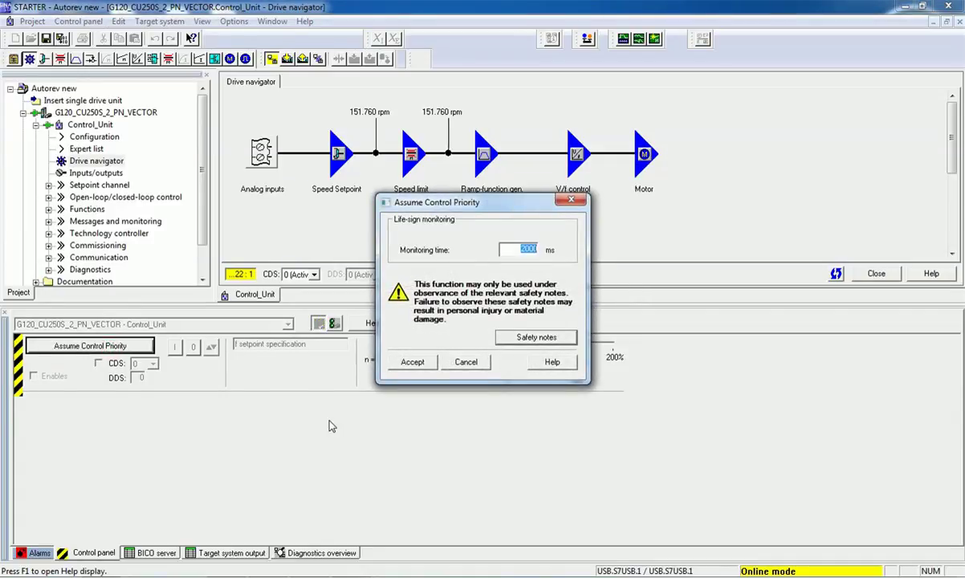
left_click(411, 361)
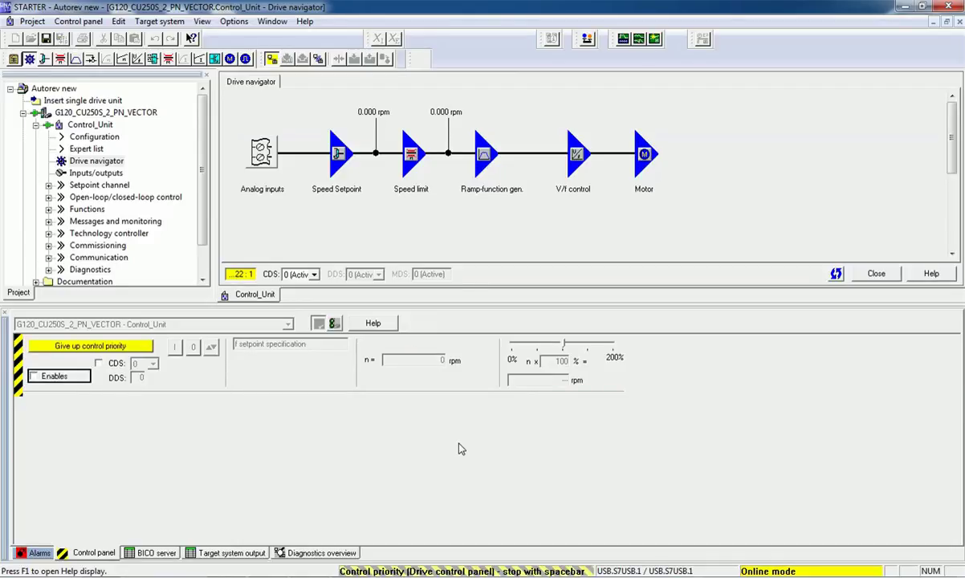
left_click(38, 375)
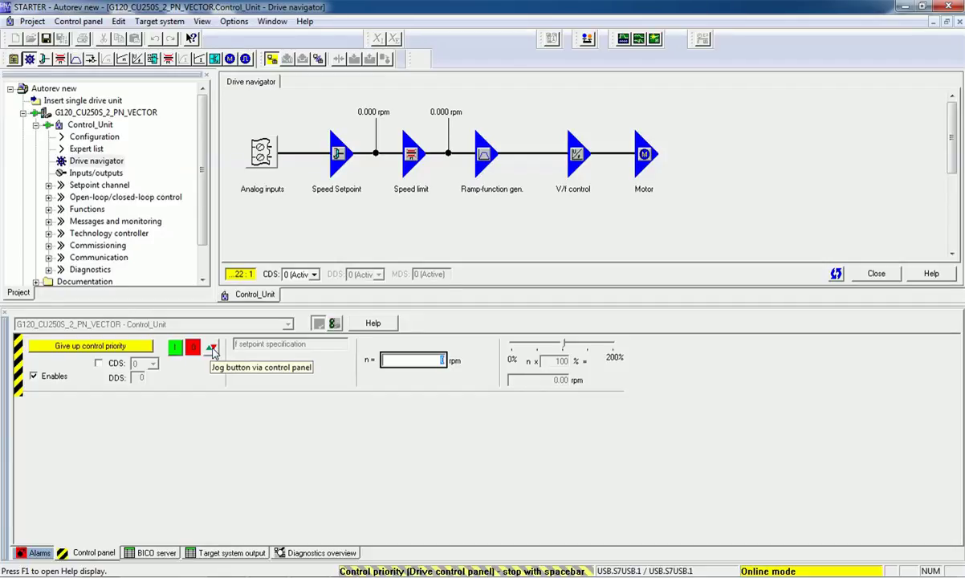
Step: Enter a 1500 rpm speed setpoint and switch the drive on
left_click(410, 361)
key("BackSpace")
type("1500")
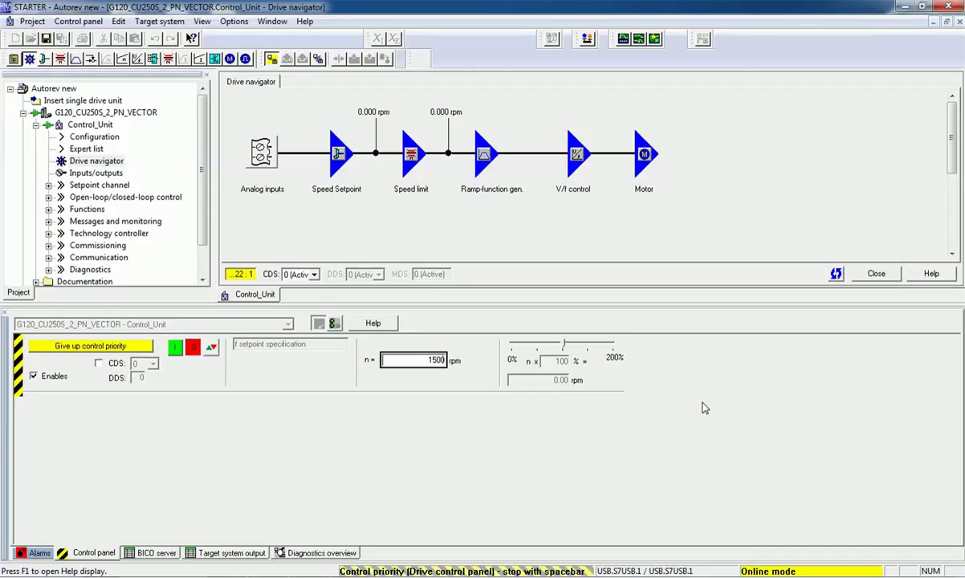
left_click(528, 436)
left_click(176, 353)
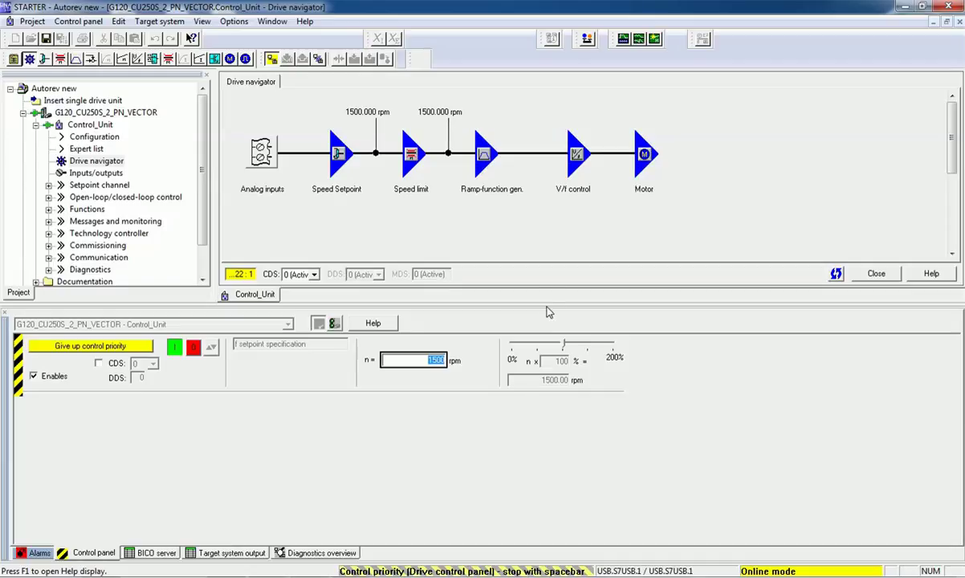
Step: Resize the Drive navigator and control panel panes, then switch the drive on again
left_click_drag(547, 304, 549, 427)
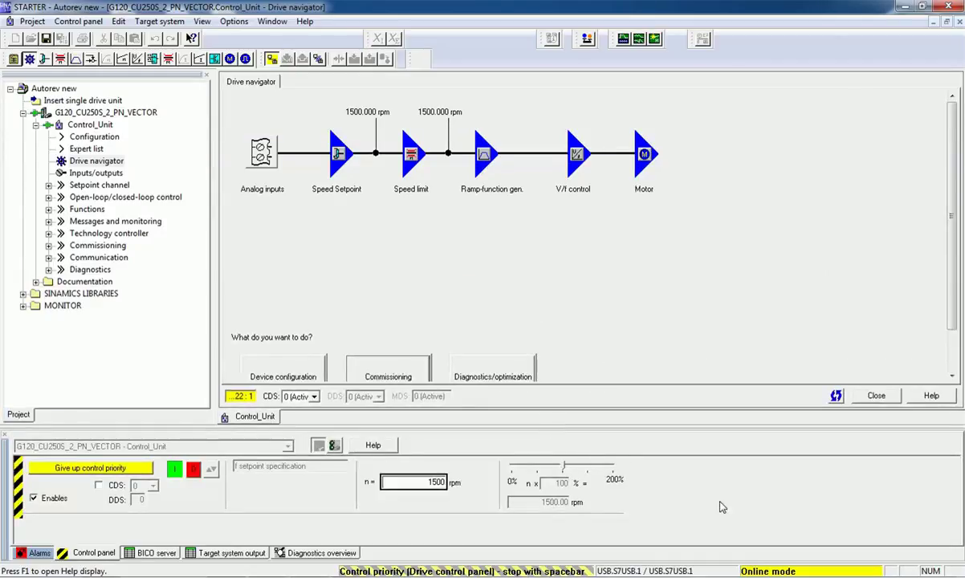
left_click(564, 431)
left_click_drag(566, 433, 542, 345)
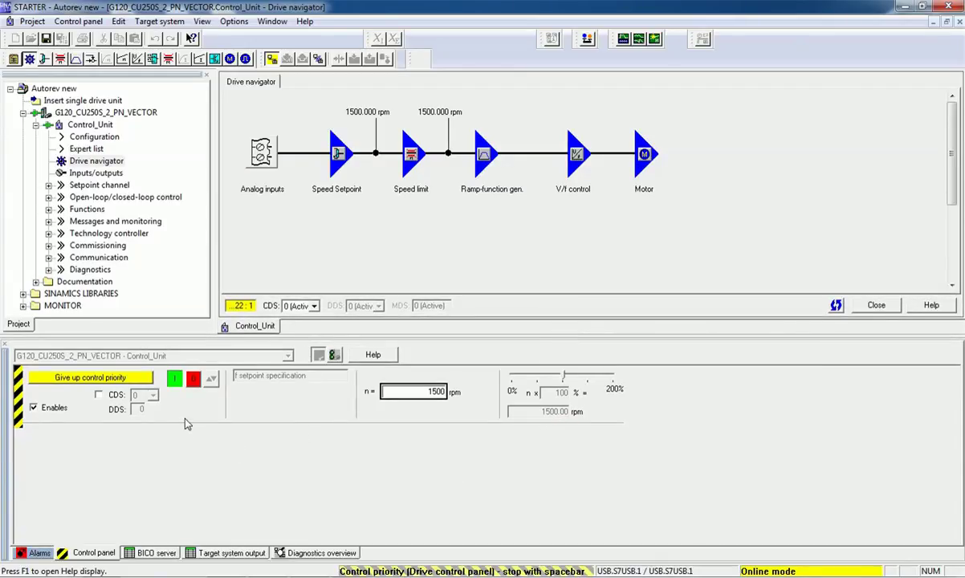
left_click(175, 377)
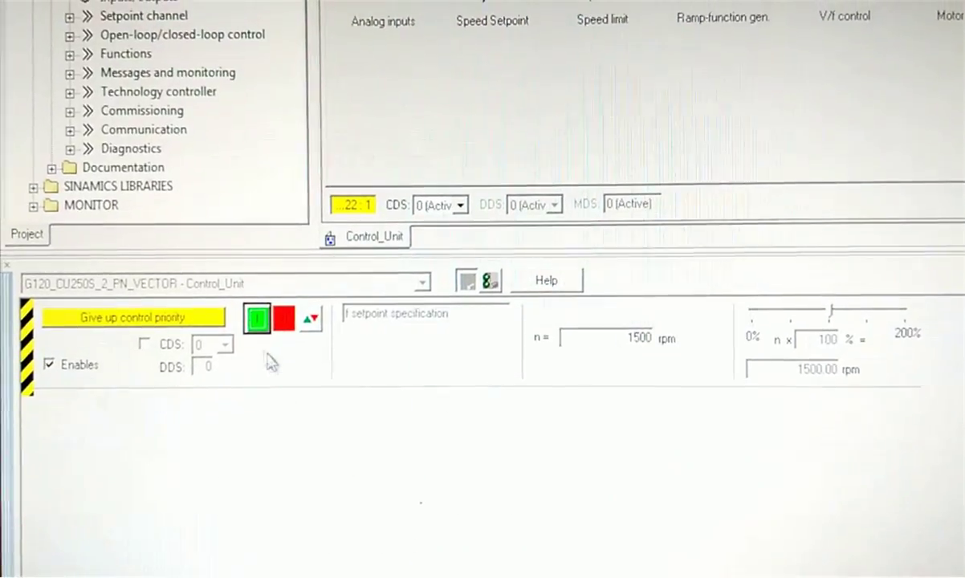
left_click(258, 320)
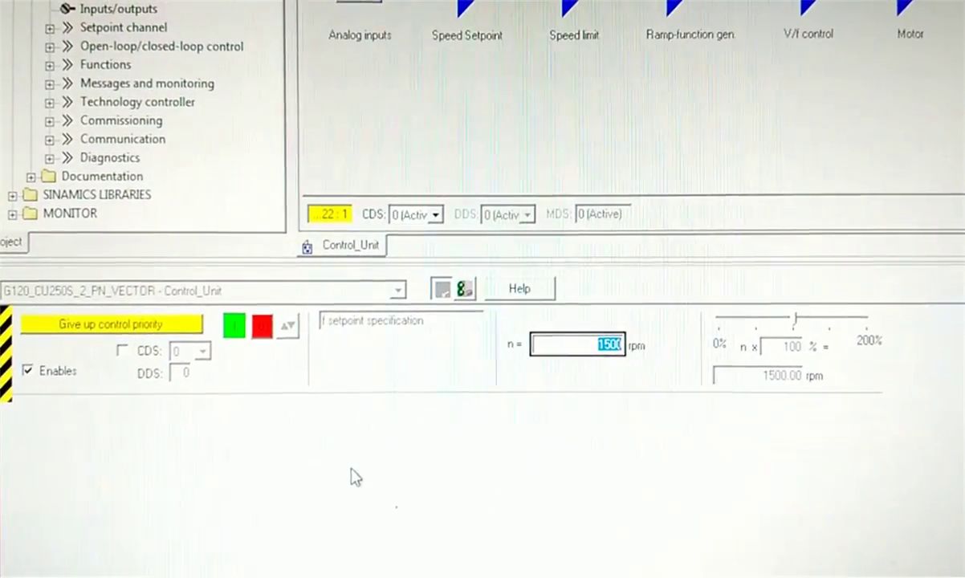